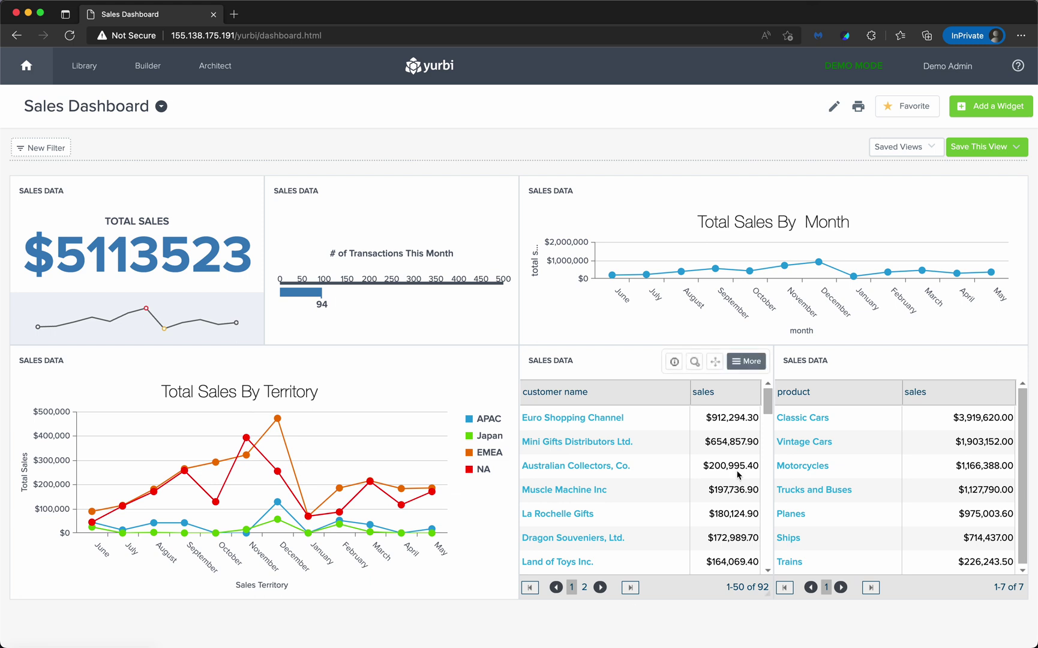
# - Create a new text filter on the sales dashboard and name it Territory
pyautogui.click(21, 151)
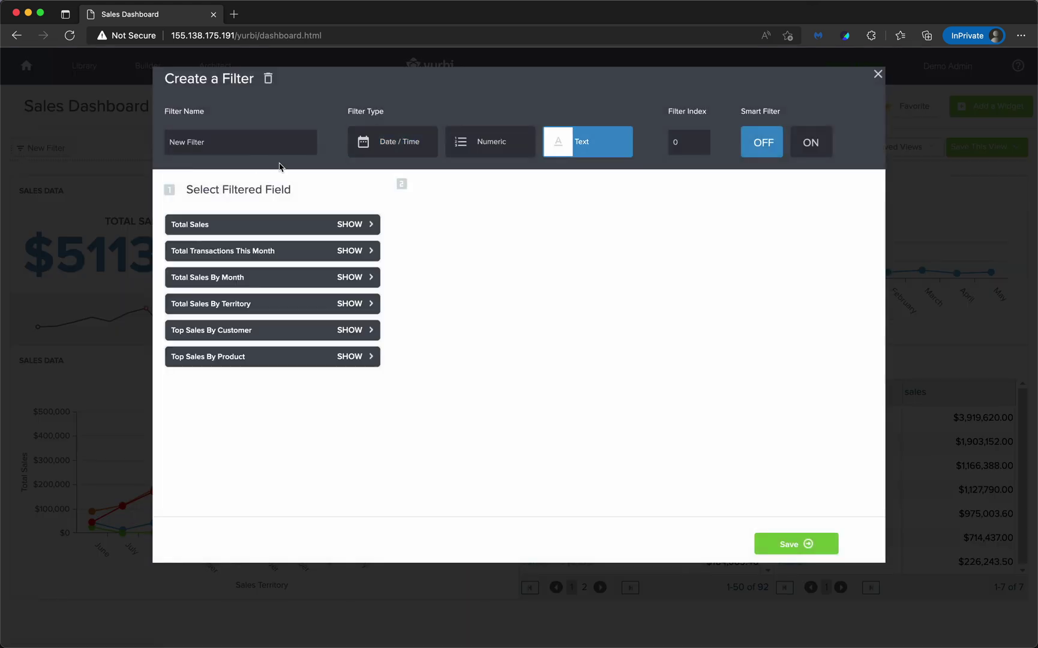
pyautogui.tripleClick(214, 142)
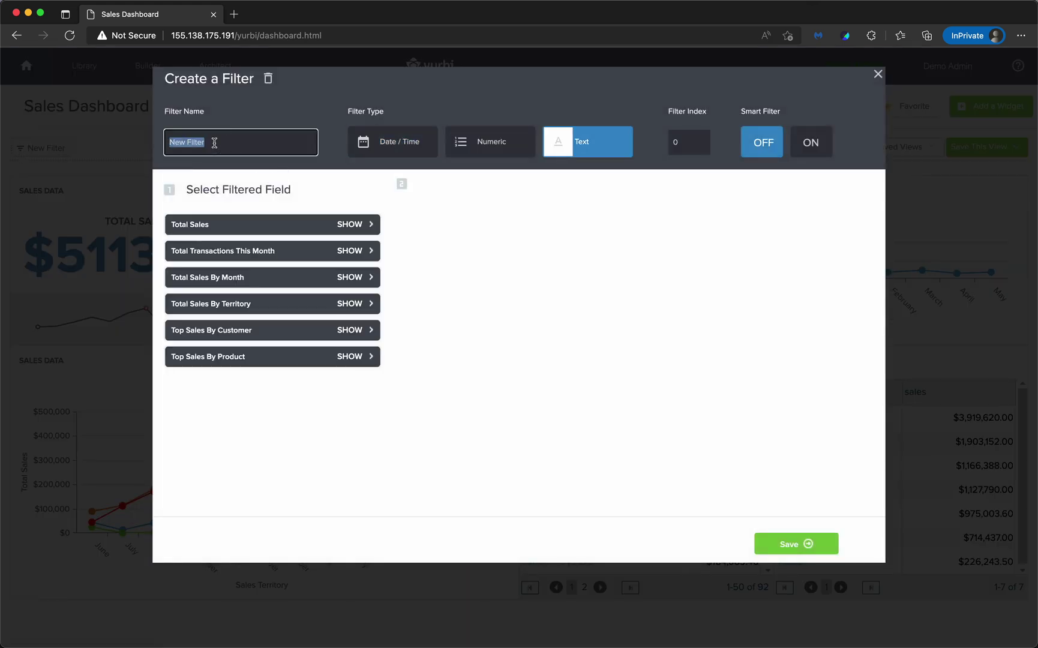
pyautogui.write('Terriroty')
pyautogui.moveTo(235, 142); pyautogui.dragTo(148, 143)
pyautogui.write('Terr')
# - Include the sales territory field of Total Sales, Total Transactions This Month and Total Sales By Month in the filter
pyautogui.click(313, 219)
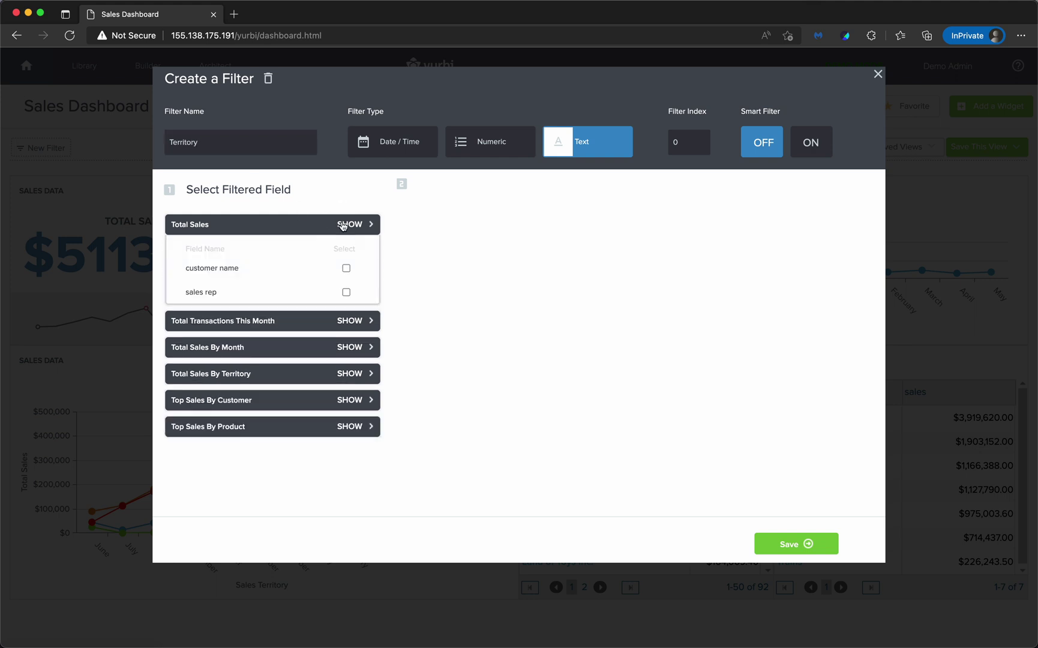
pyautogui.click(346, 364)
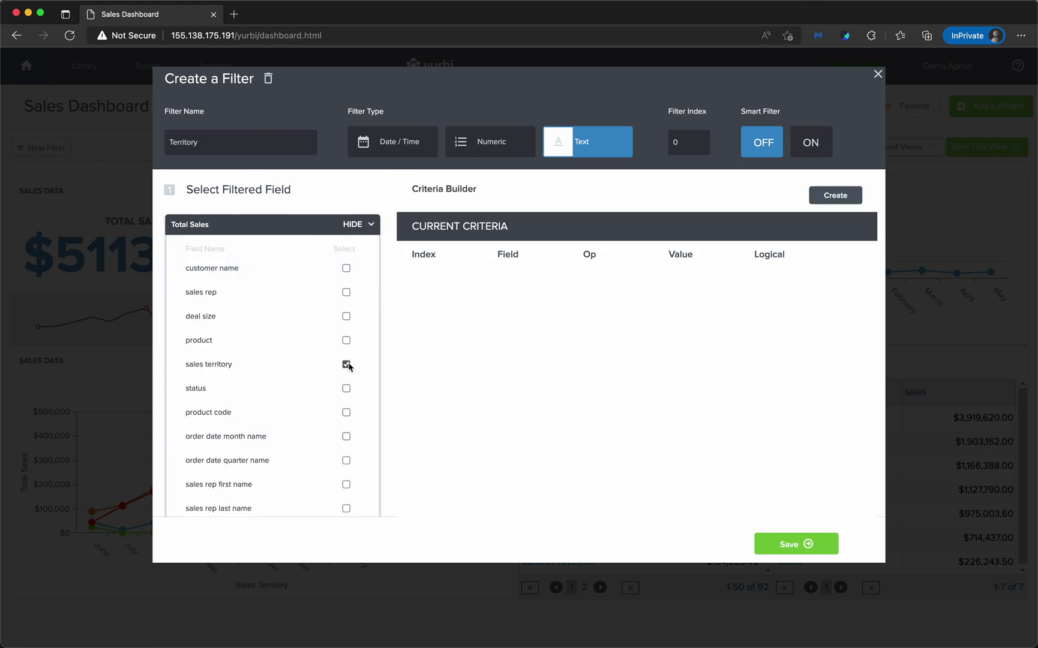
pyautogui.scroll(-3, 345, 365)
pyautogui.click(348, 390)
pyautogui.scroll(-3, 348, 400)
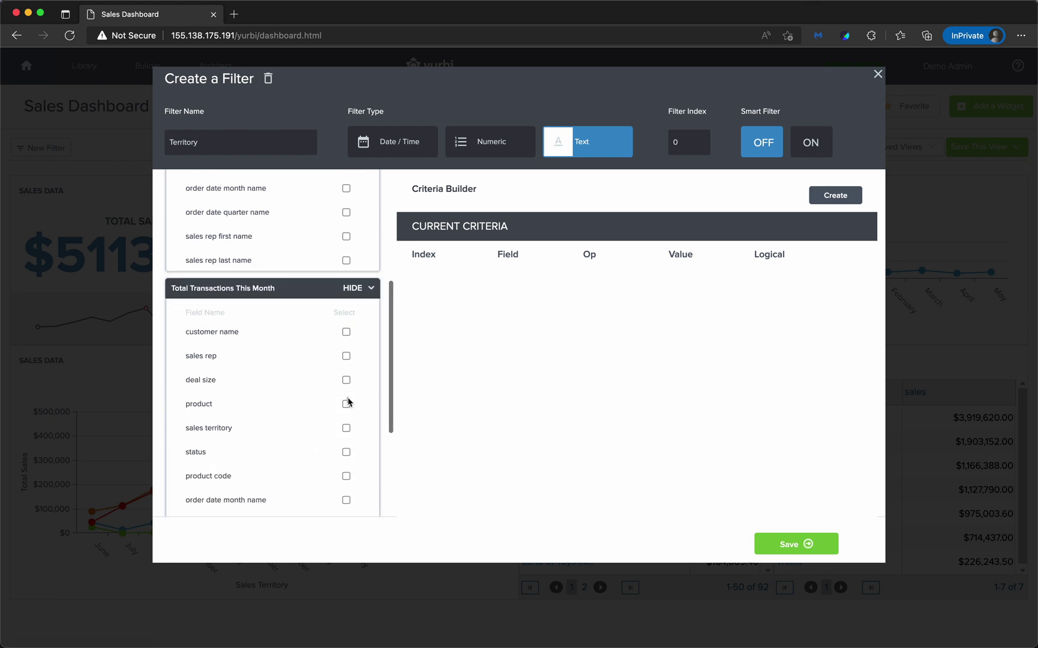
pyautogui.click(346, 428)
pyautogui.scroll(-5, 349, 430)
pyautogui.click(350, 415)
pyautogui.scroll(-3, 348, 419)
pyautogui.click(346, 395)
# - Include the sales territory field of Total Sales By Territory, Top Sales By Customer and Top Sales By Product in the filter
pyautogui.scroll(-3, 347, 394)
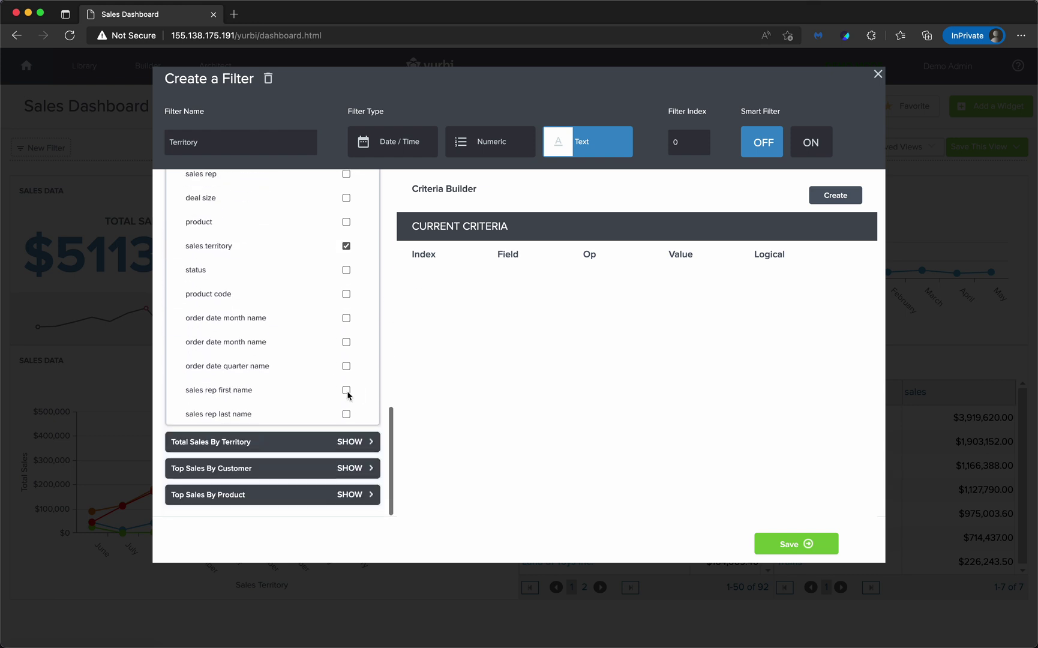
pyautogui.click(346, 441)
pyautogui.scroll(-3, 346, 444)
pyautogui.scroll(-1, 346, 444)
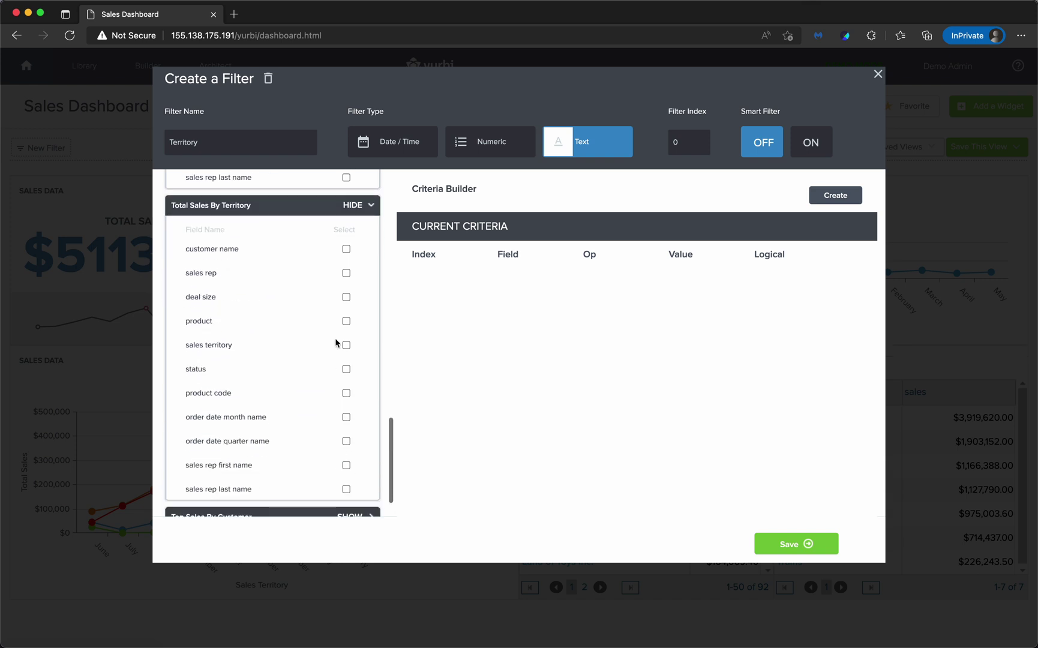
pyautogui.click(347, 342)
pyautogui.scroll(-1, 351, 510)
pyautogui.scroll(-1, 351, 516)
pyautogui.click(348, 465)
pyautogui.scroll(-3, 348, 467)
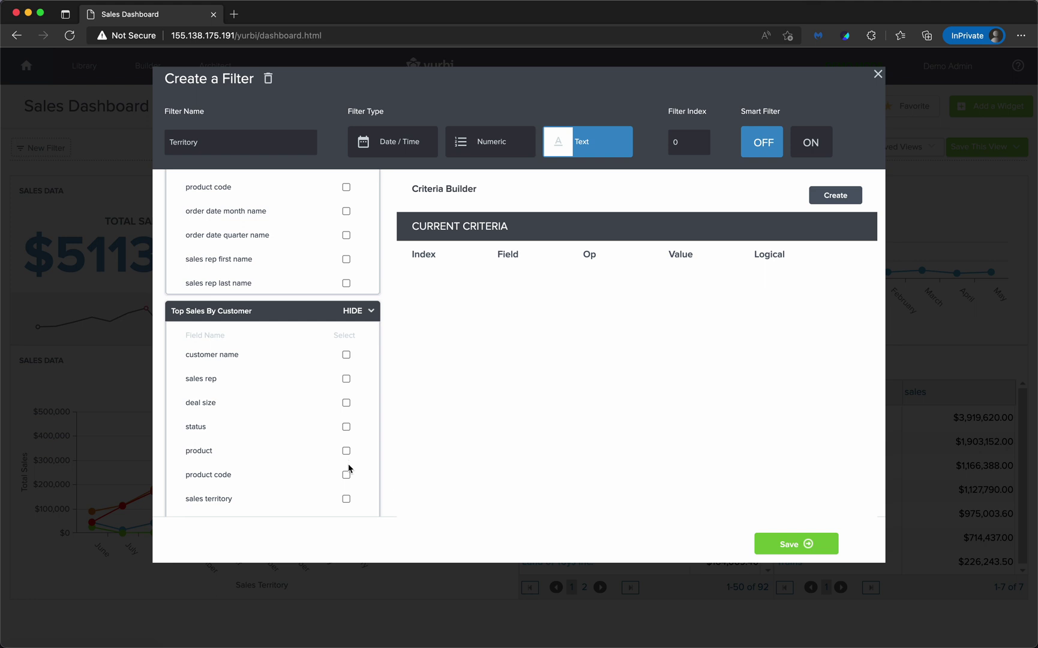
pyautogui.scroll(-1, 348, 468)
pyautogui.click(347, 462)
pyautogui.scroll(-2, 347, 466)
pyautogui.scroll(-1, 347, 464)
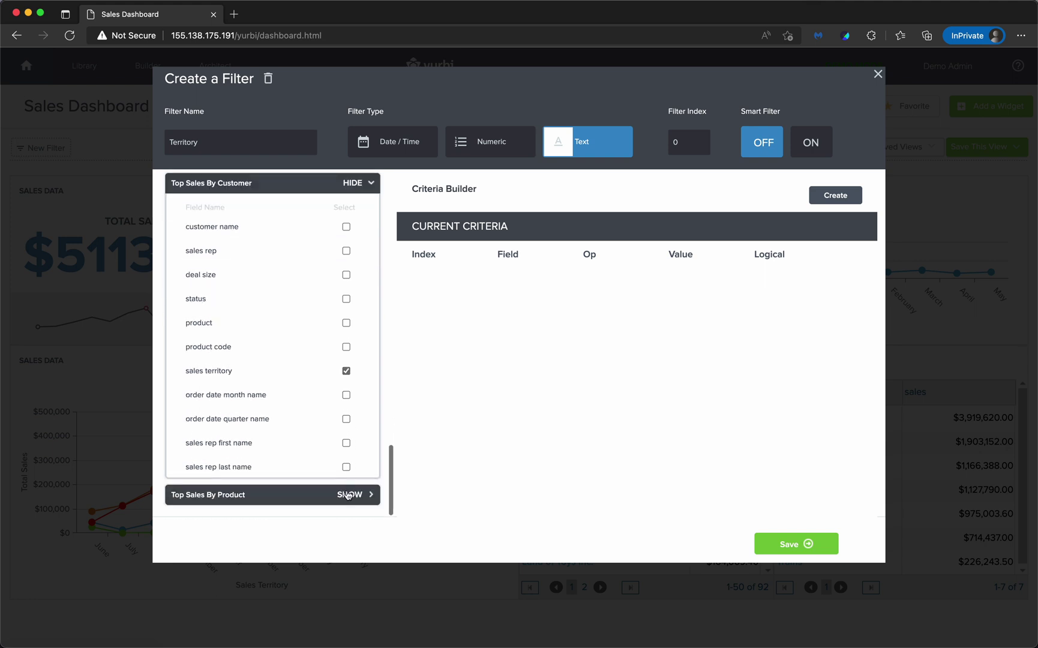
pyautogui.click(346, 493)
pyautogui.scroll(-3, 345, 493)
pyautogui.click(347, 397)
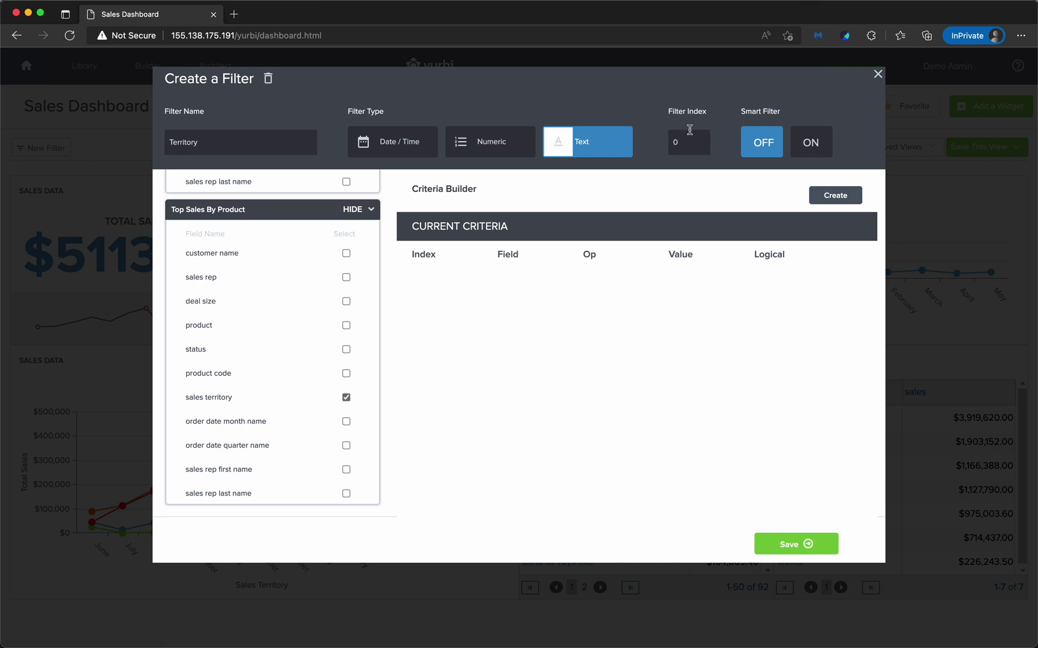
# - Enable Smart Filter and create an And/Is/Equal criterion with the values sort order set to ASC
pyautogui.click(808, 146)
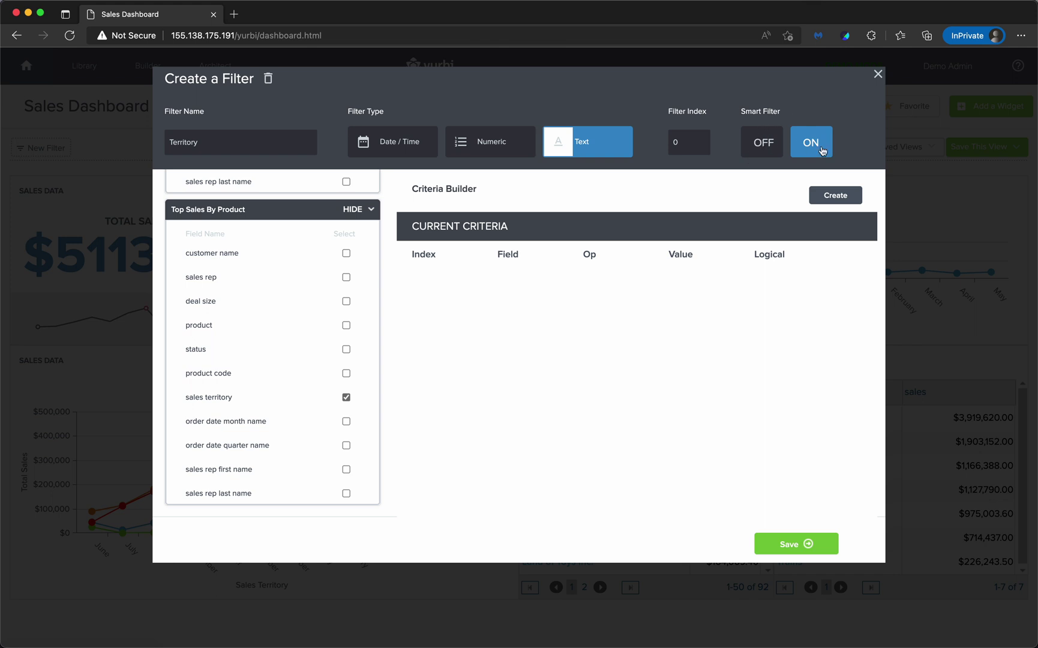
pyautogui.click(832, 199)
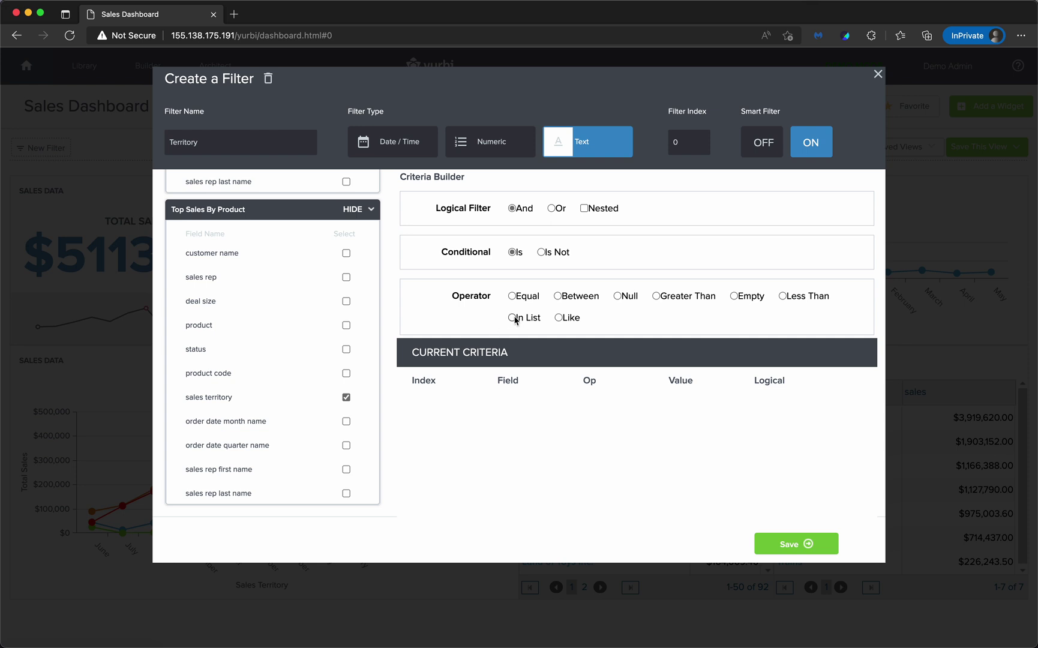
pyautogui.click(512, 295)
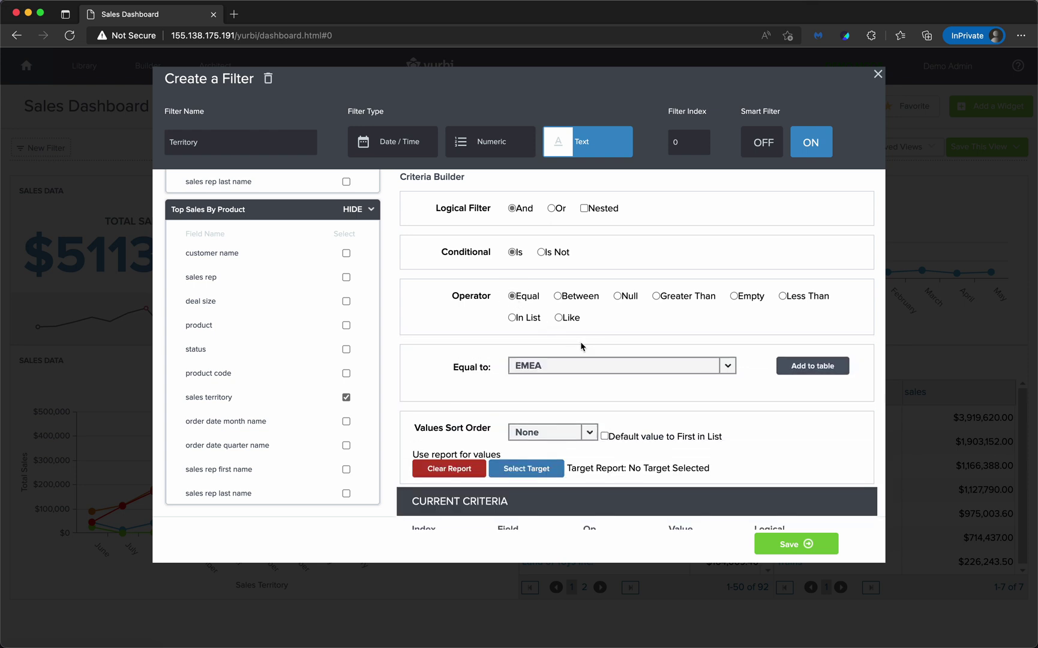
pyautogui.click(575, 431)
pyautogui.click(540, 469)
# - Leave the criterion's Equal to value blank, add it to the criteria table and save the Territory filter
pyautogui.click(728, 365)
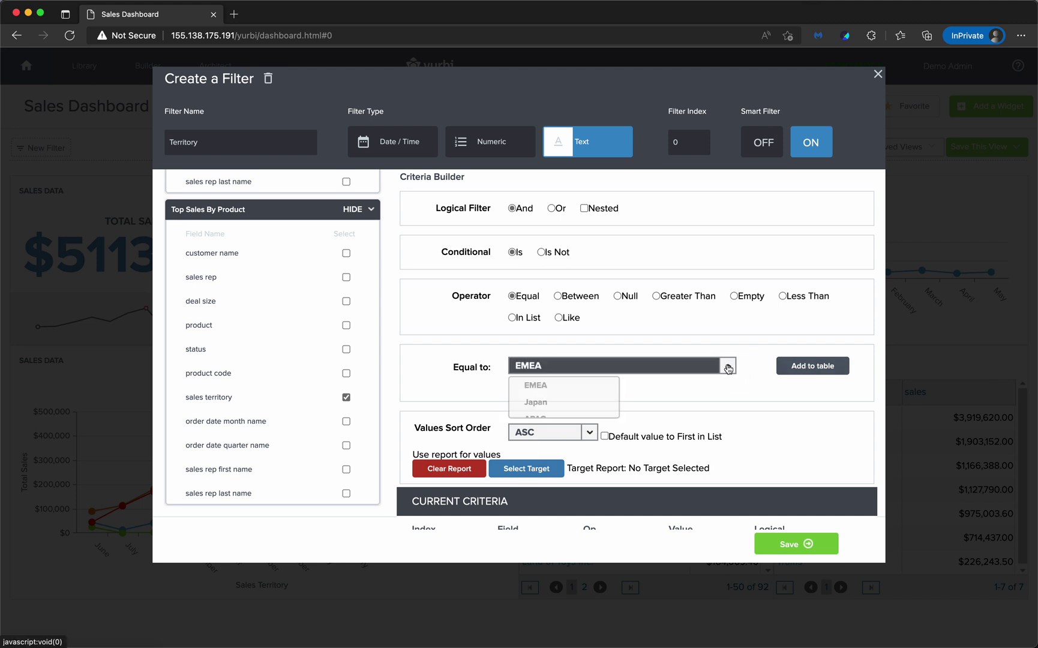
pyautogui.click(578, 452)
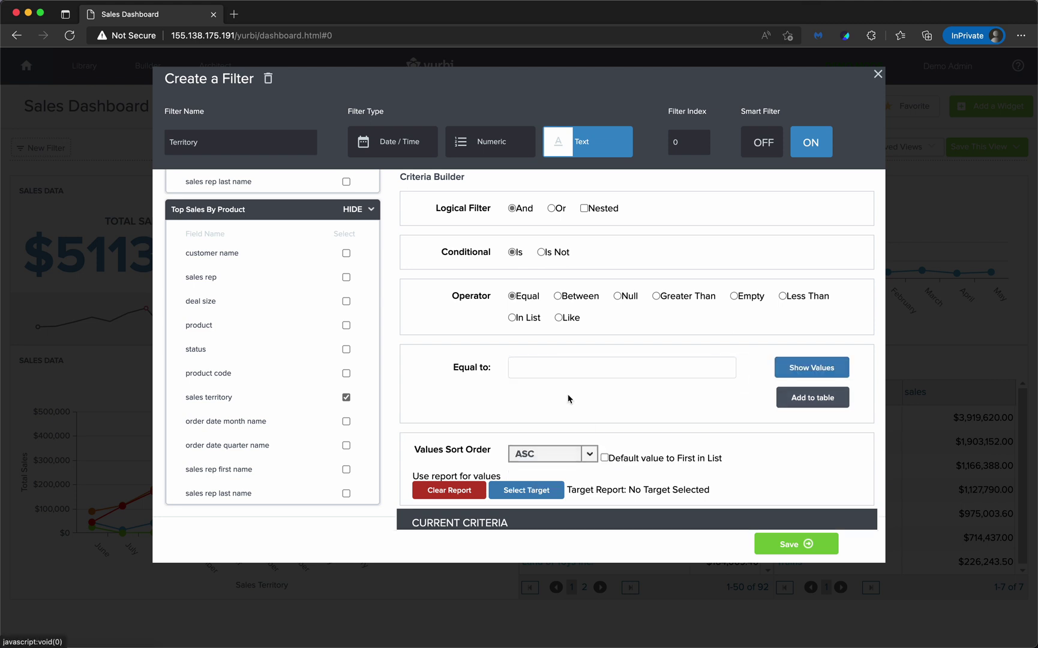
pyautogui.click(807, 398)
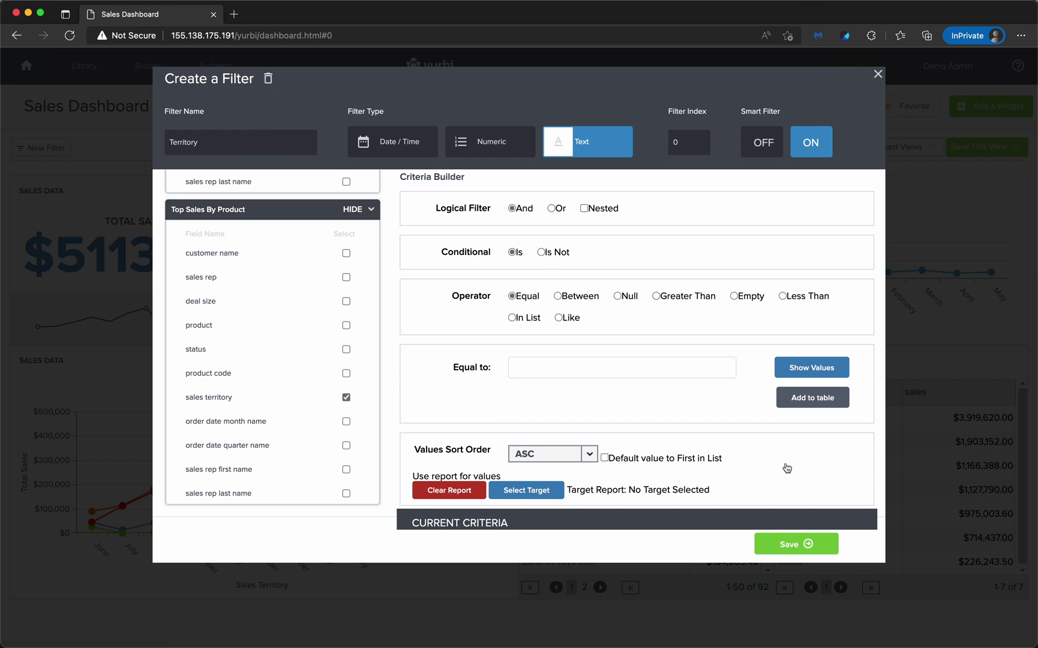
pyautogui.click(802, 545)
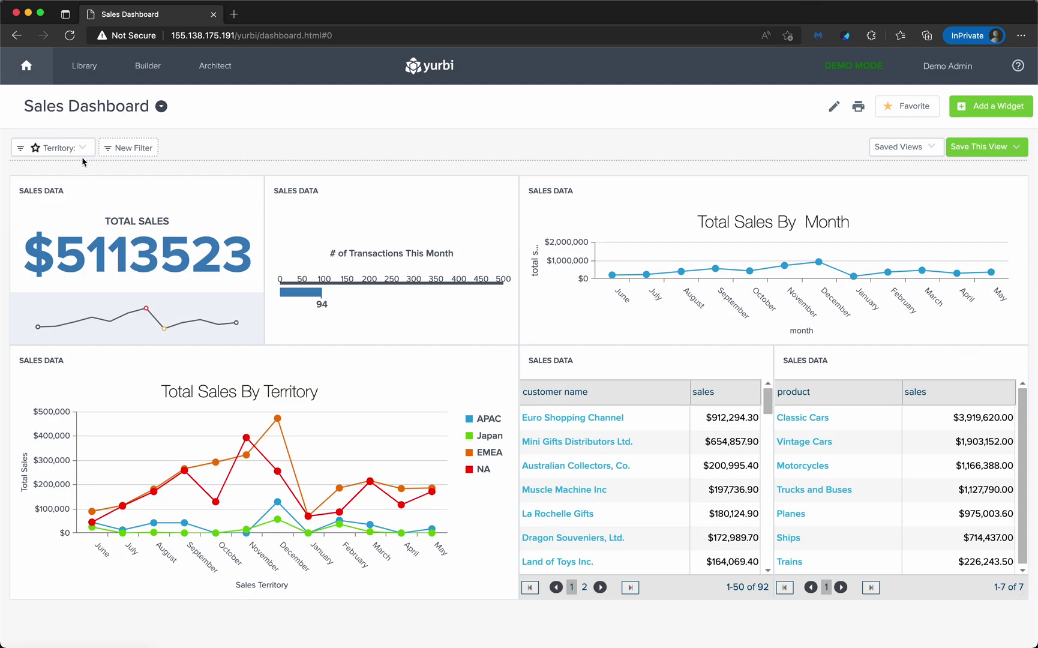
# - Create another text filter named Customer and turn its Smart Filter option on
pyautogui.click(109, 149)
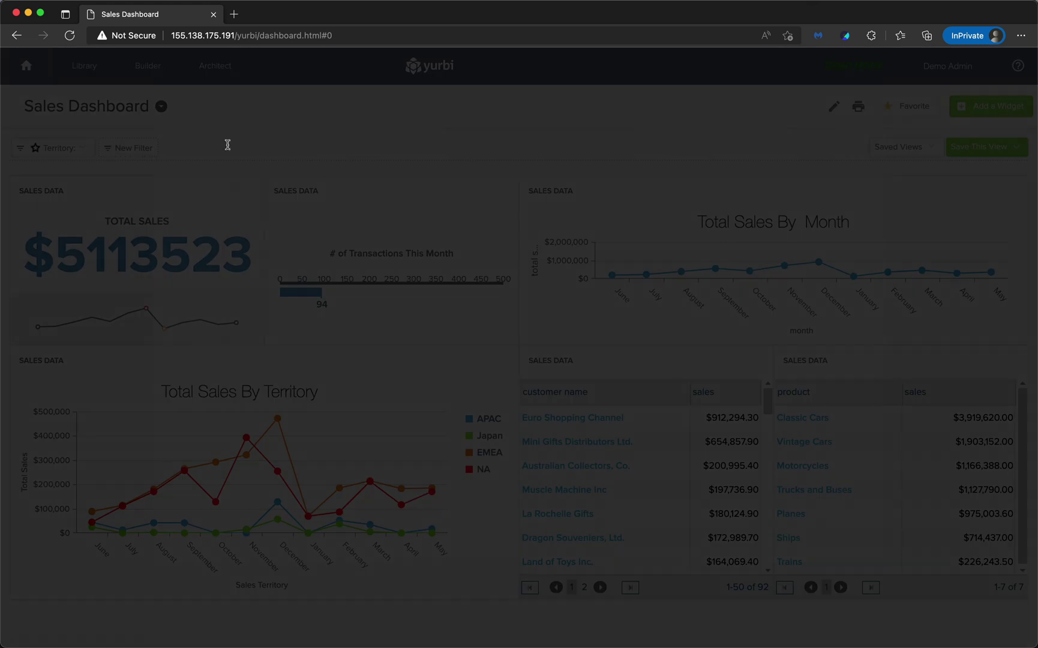
pyautogui.doubleClick(255, 143)
pyautogui.tripleClick(255, 143)
pyautogui.write('Customer')
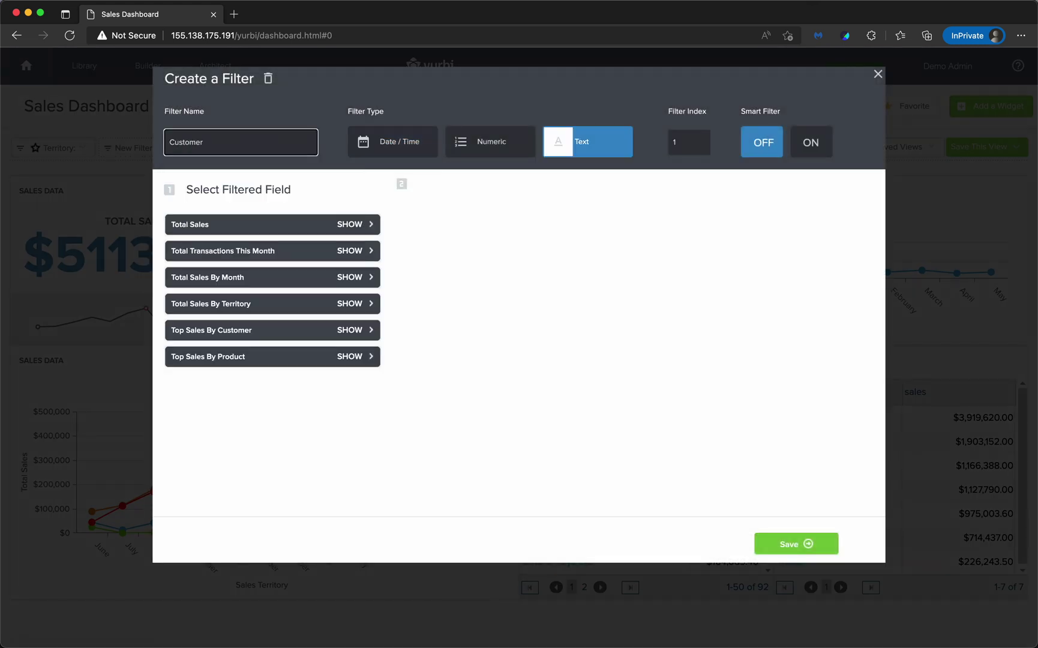
pyautogui.click(820, 152)
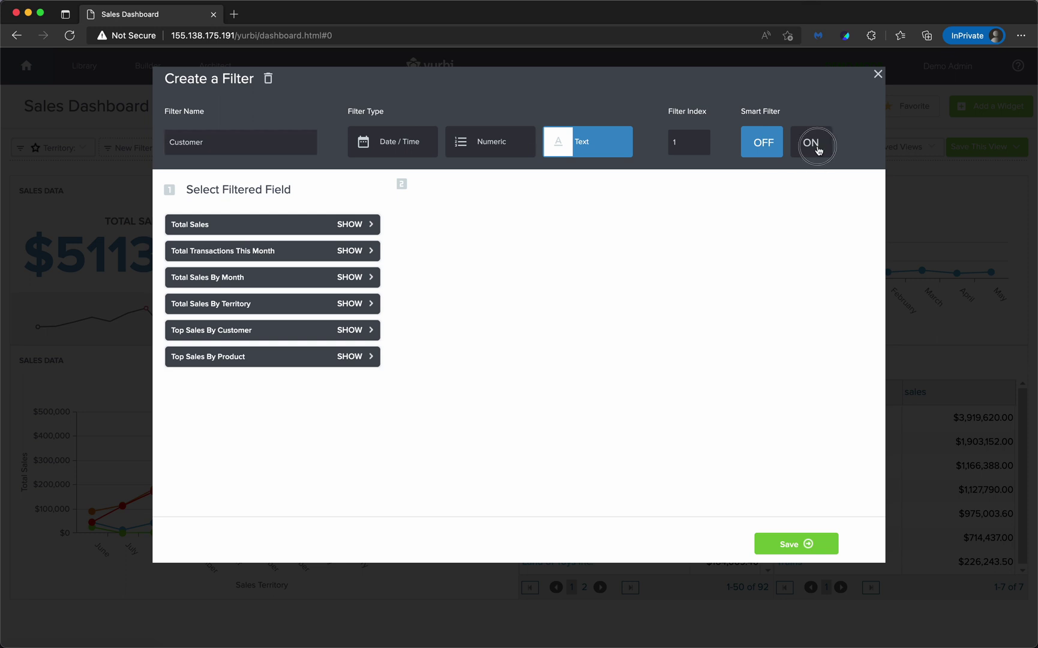
# - Include the customer name field of Total Sales, Total Transactions This Month and Total Sales By Month in the Customer filter
pyautogui.click(360, 224)
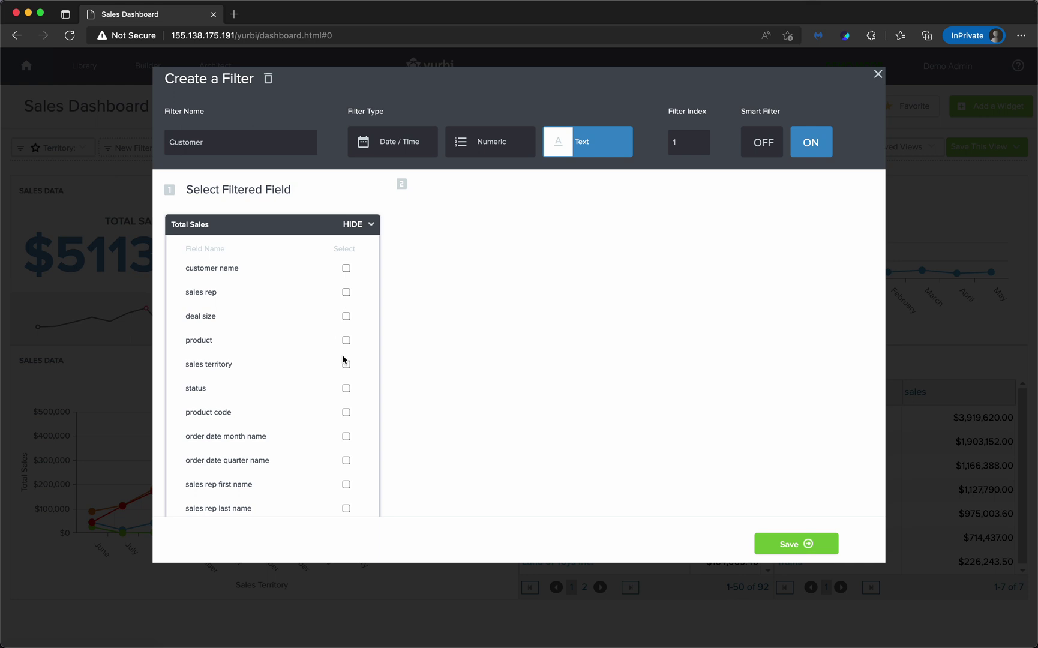
pyautogui.click(346, 268)
pyautogui.scroll(-3, 340, 342)
pyautogui.click(353, 389)
pyautogui.scroll(-2, 348, 384)
pyautogui.scroll(-8, 346, 384)
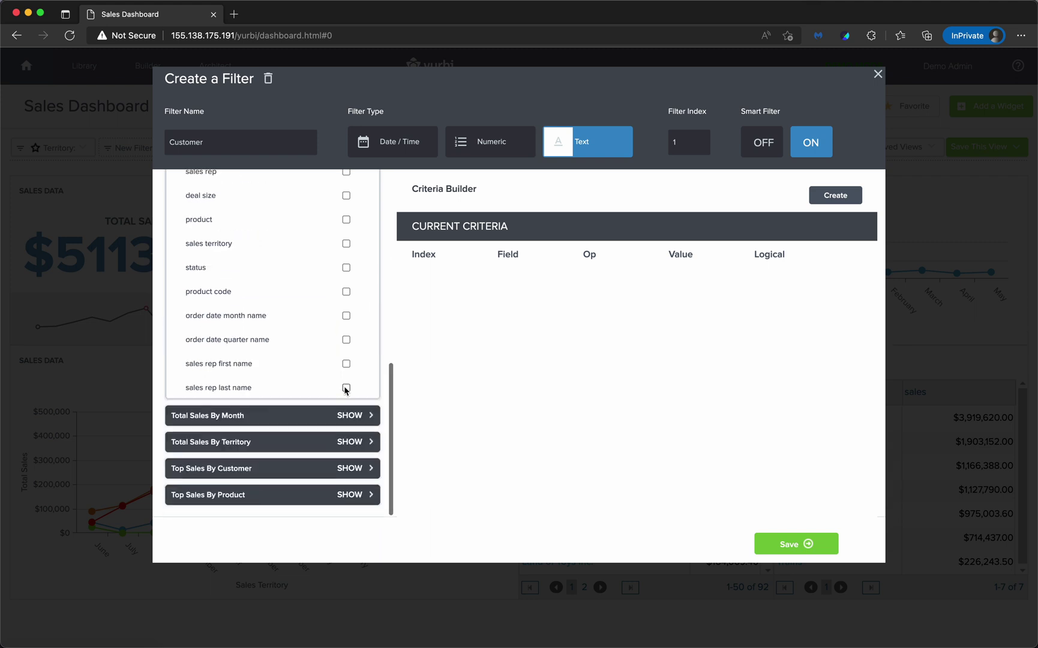
pyautogui.click(348, 414)
pyautogui.scroll(-3, 347, 396)
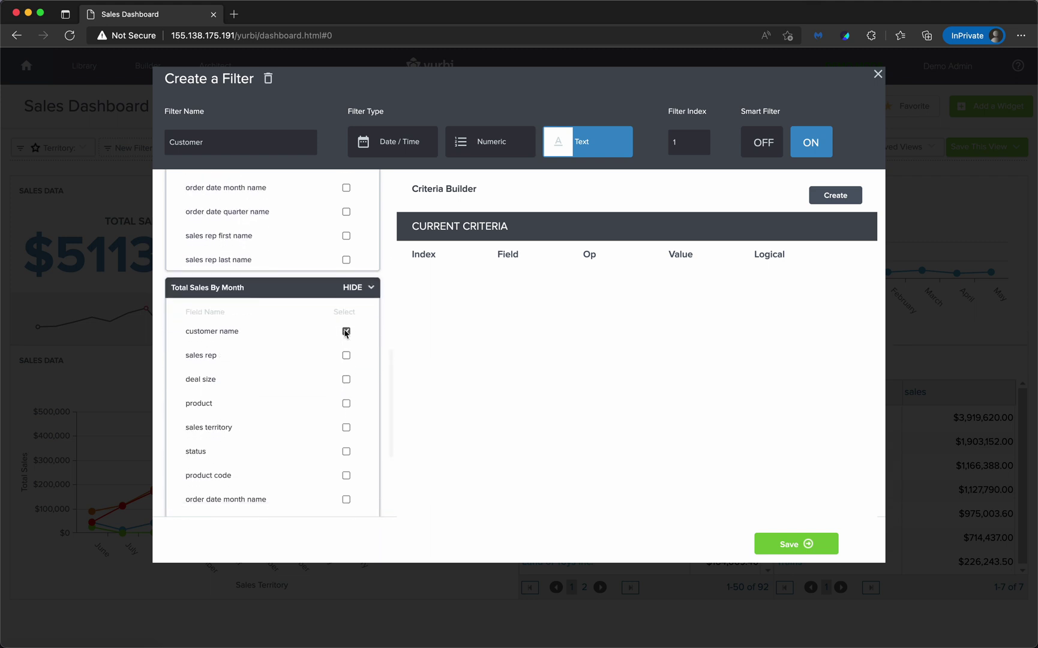
pyautogui.click(346, 332)
# - Include the customer name field of Total Sales By Territory, Top Sales By Customer and Top Sales By Product in the Customer filter
pyautogui.scroll(-3, 346, 333)
pyautogui.click(351, 444)
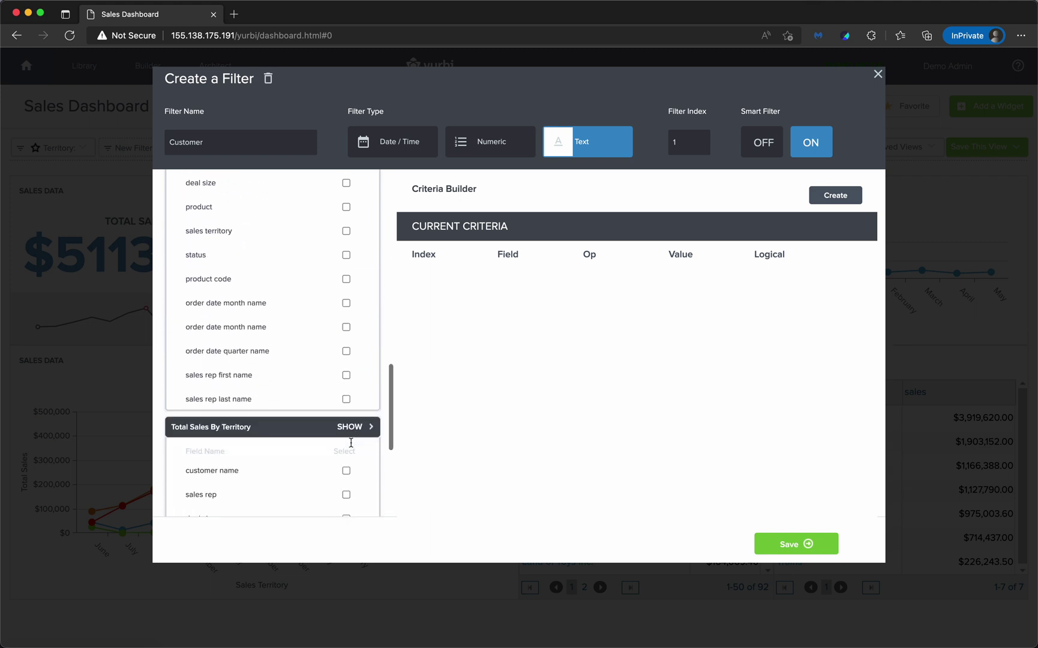
pyautogui.click(347, 422)
pyautogui.scroll(-4, 348, 421)
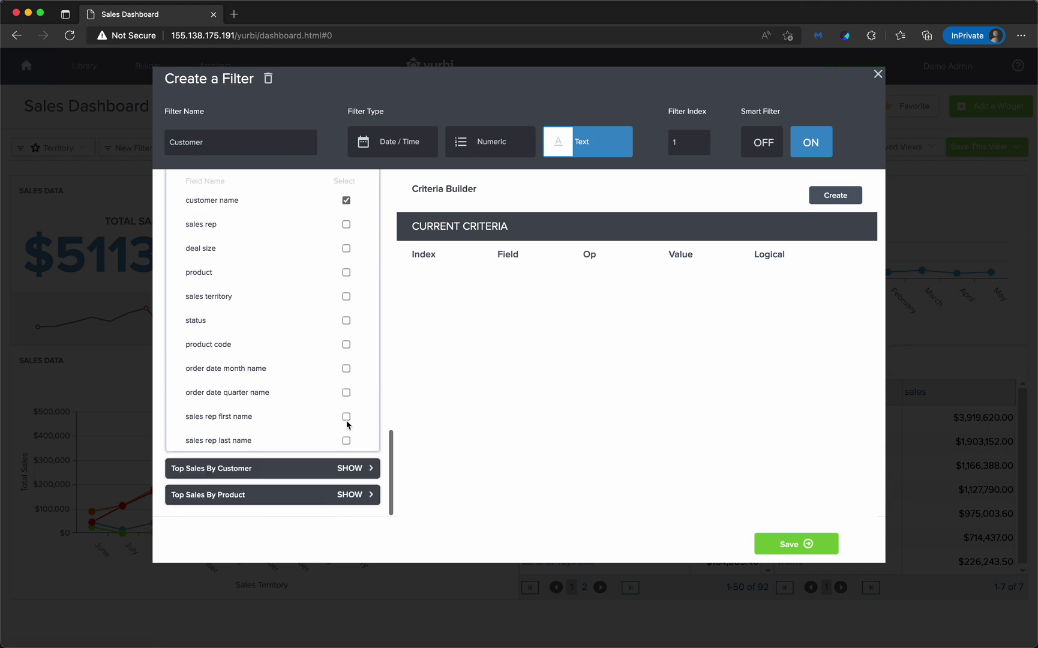
pyautogui.click(348, 468)
pyautogui.scroll(-3, 345, 360)
pyautogui.click(346, 300)
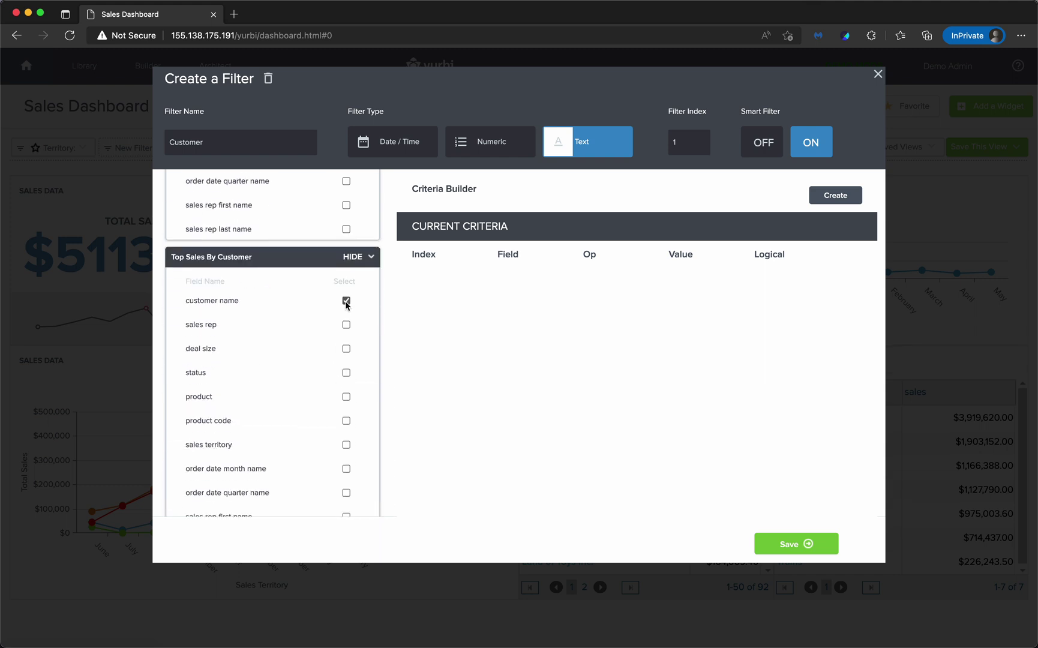
pyautogui.scroll(-3, 346, 303)
pyautogui.click(351, 494)
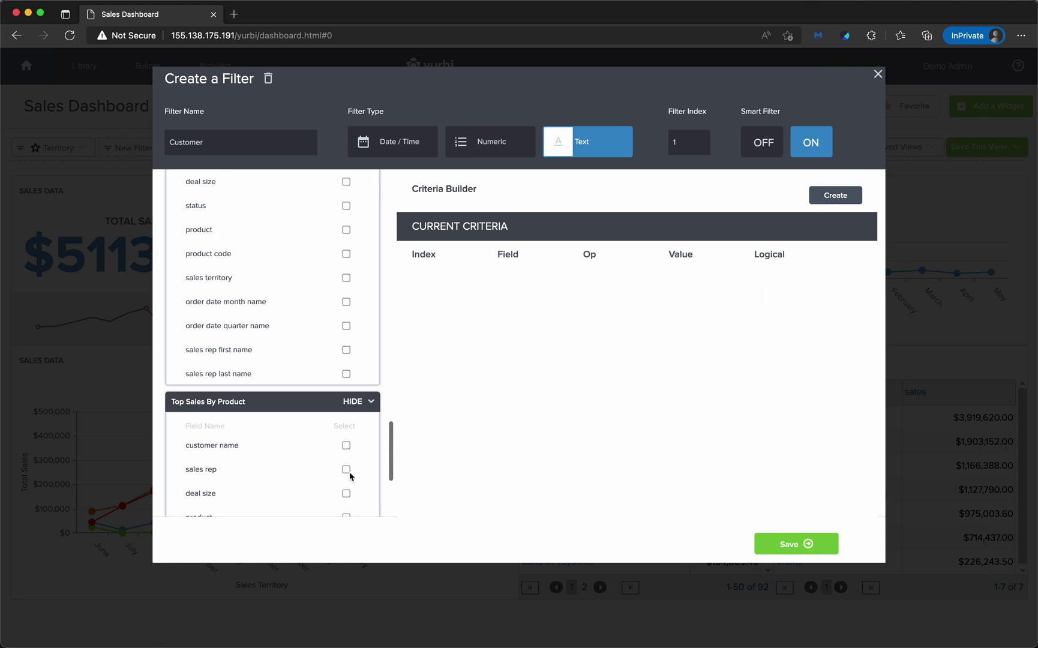
pyautogui.click(346, 445)
# - Add an In List criterion with no preset value and values sorted in ascending order, and save the Customer filter
pyautogui.click(837, 195)
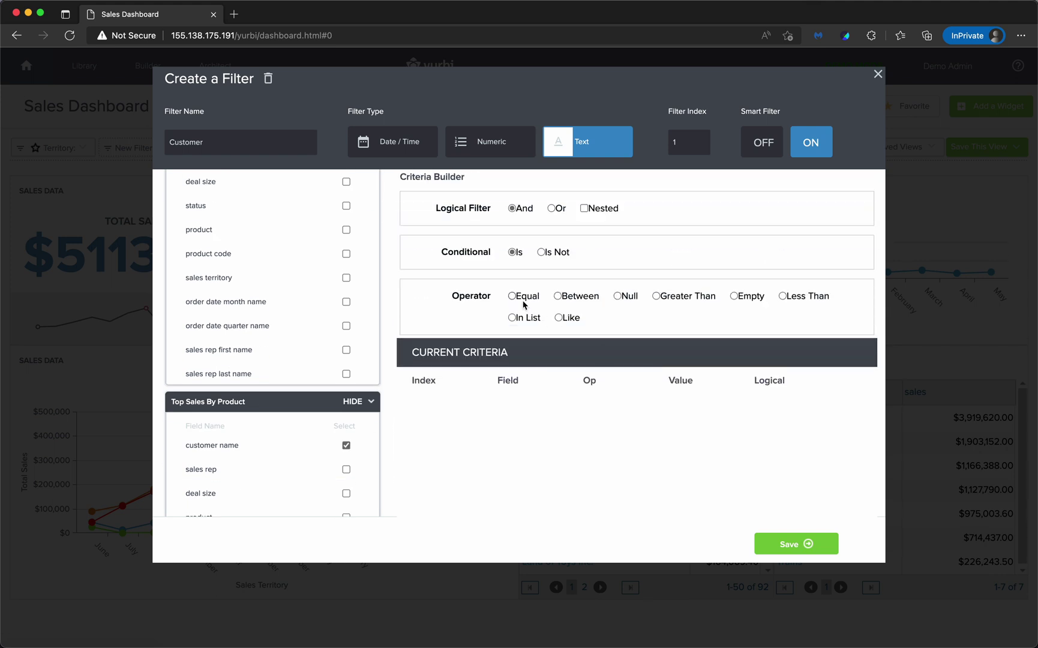
pyautogui.click(512, 318)
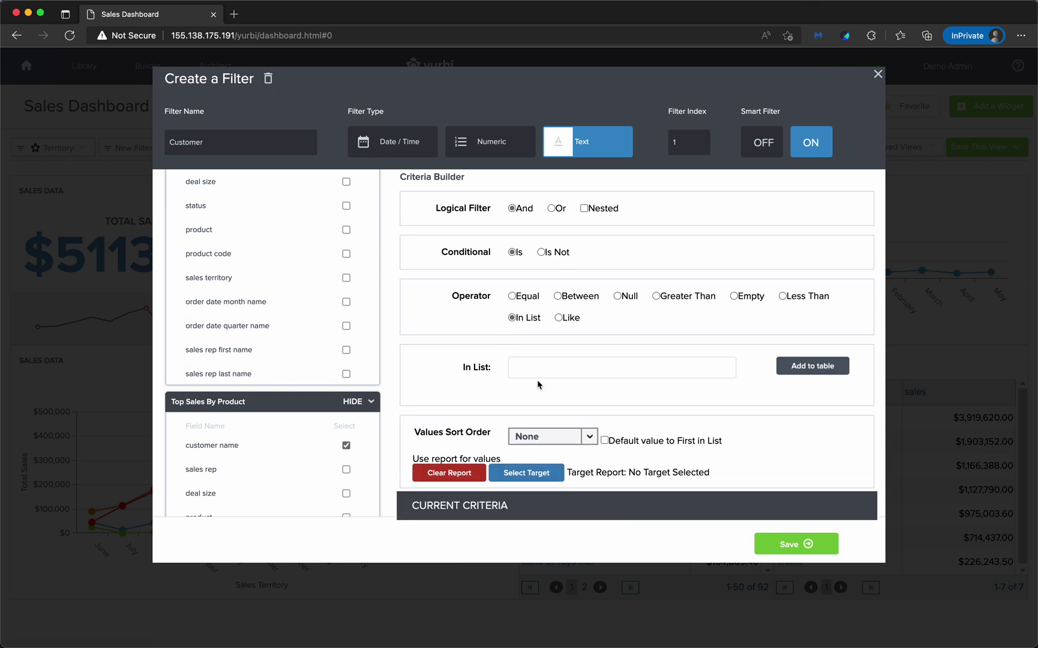
pyautogui.click(590, 441)
pyautogui.click(534, 471)
pyautogui.click(814, 367)
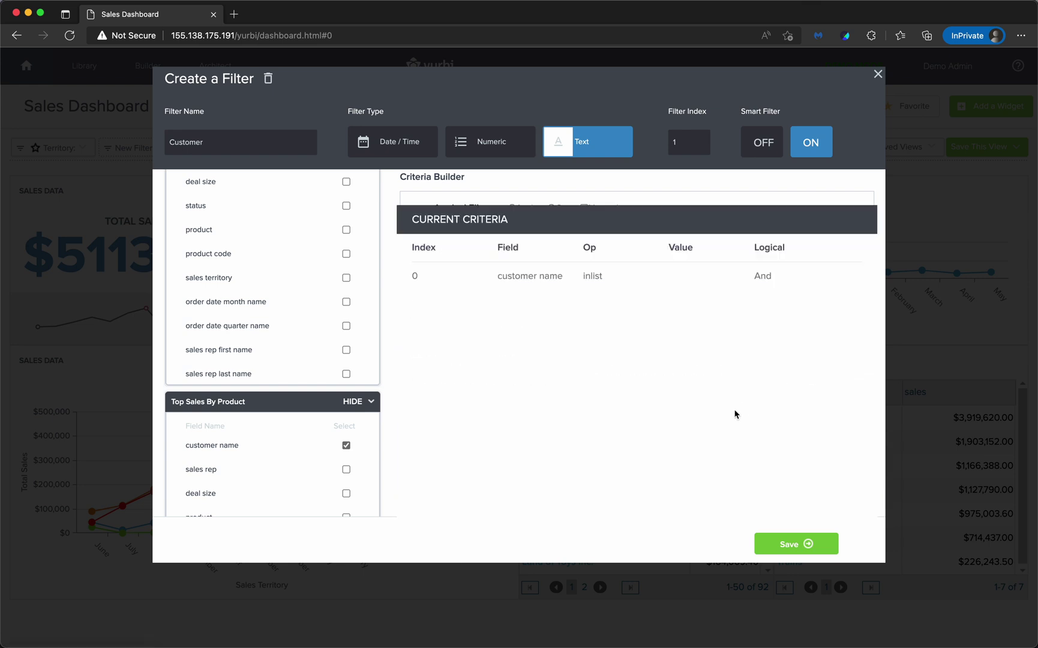
pyautogui.click(807, 544)
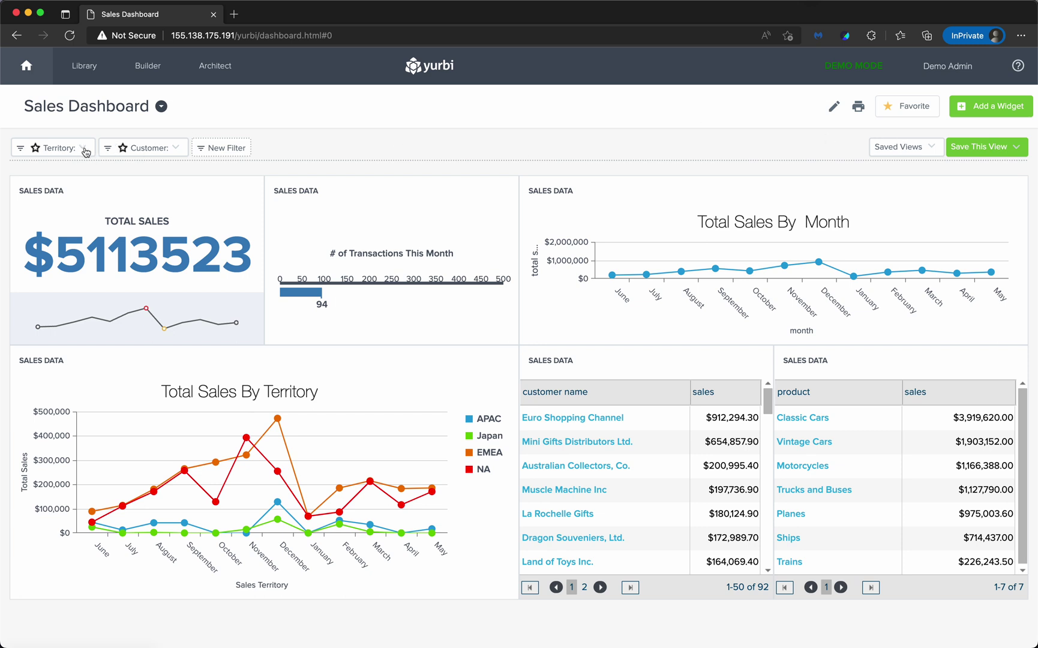
# - Look through the full list of selectable customer names in the Customer filter
pyautogui.click(178, 148)
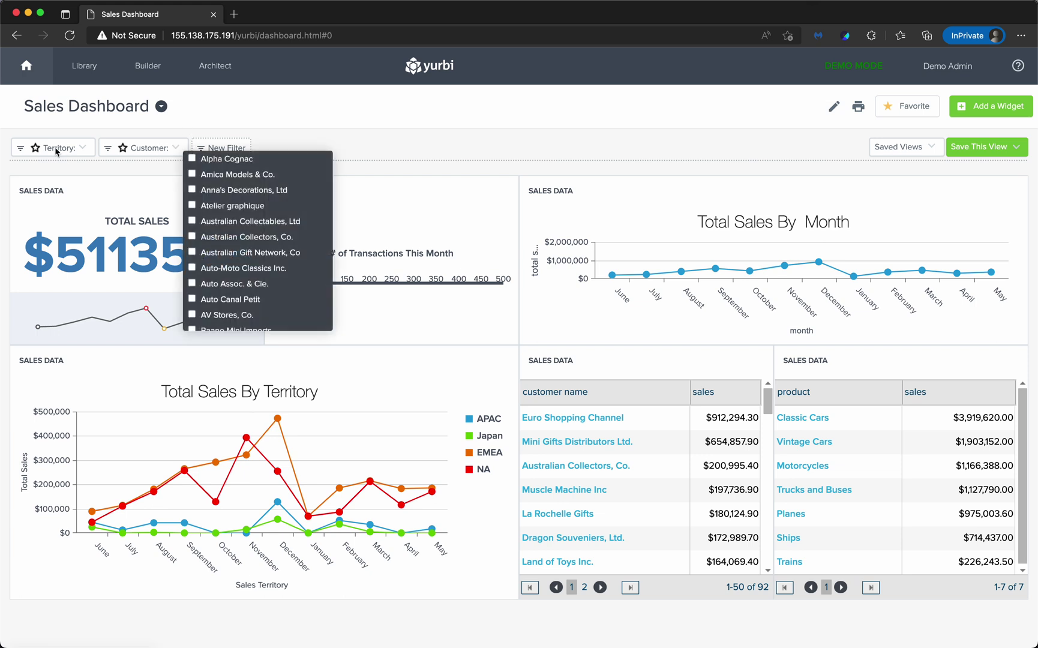
pyautogui.scroll(-5, 224, 207)
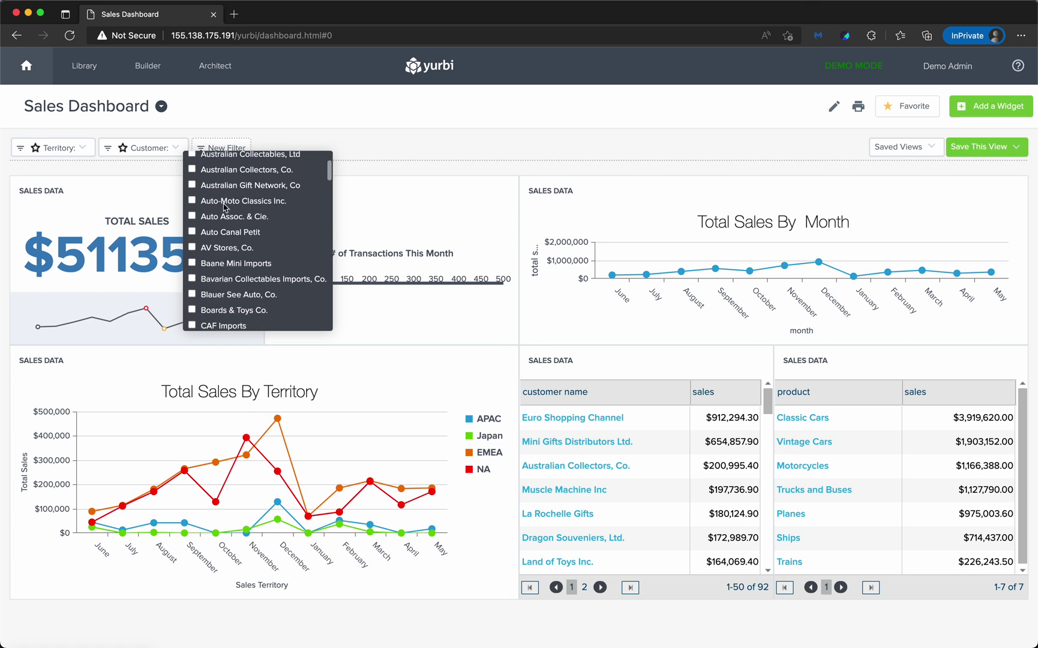
pyautogui.scroll(-15, 224, 207)
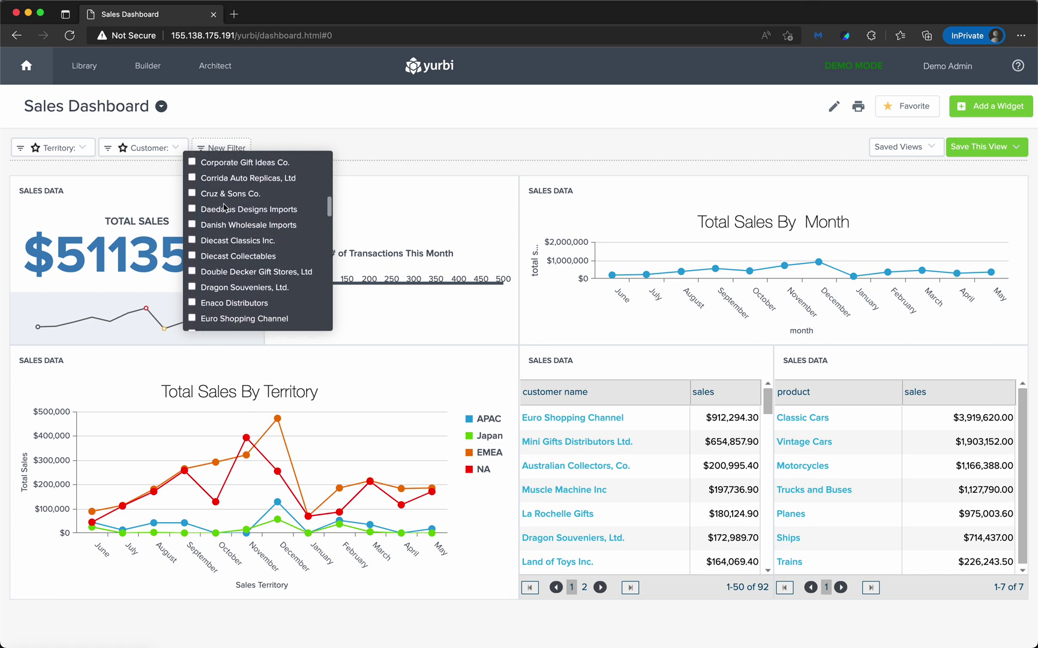
pyautogui.scroll(-15, 224, 207)
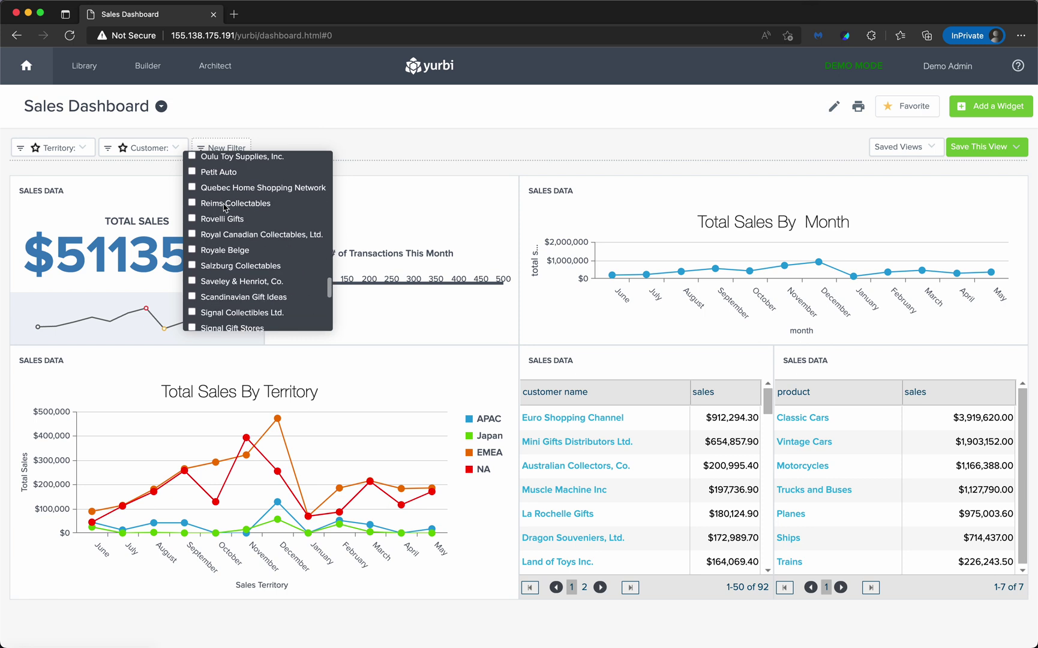
pyautogui.scroll(-5, 224, 207)
pyautogui.scroll(20, 224, 207)
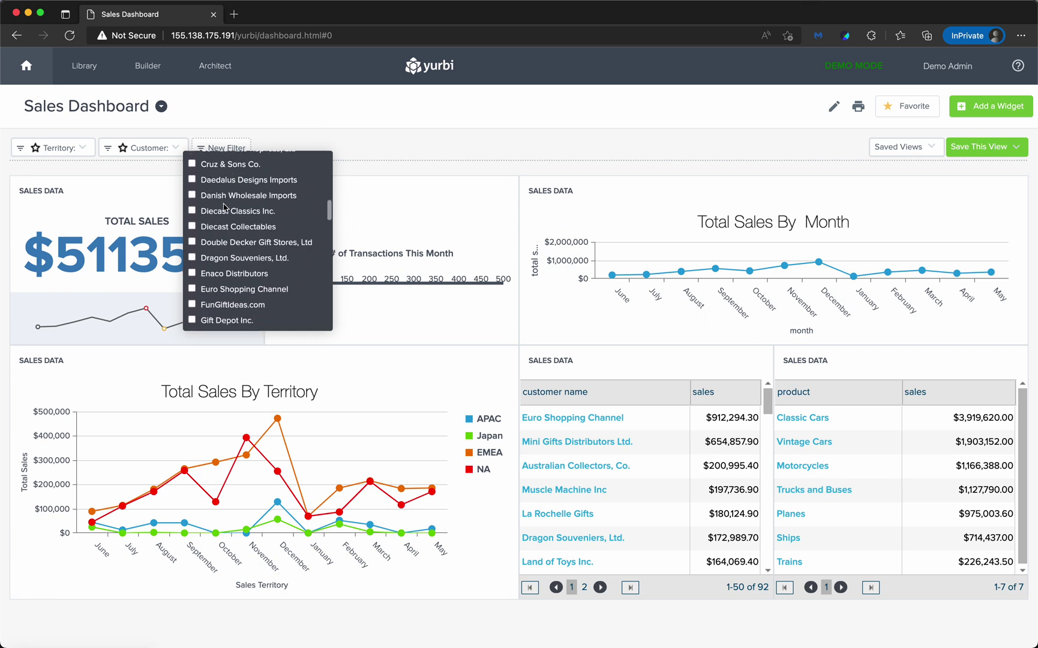
pyautogui.scroll(2, 224, 207)
pyautogui.click(179, 150)
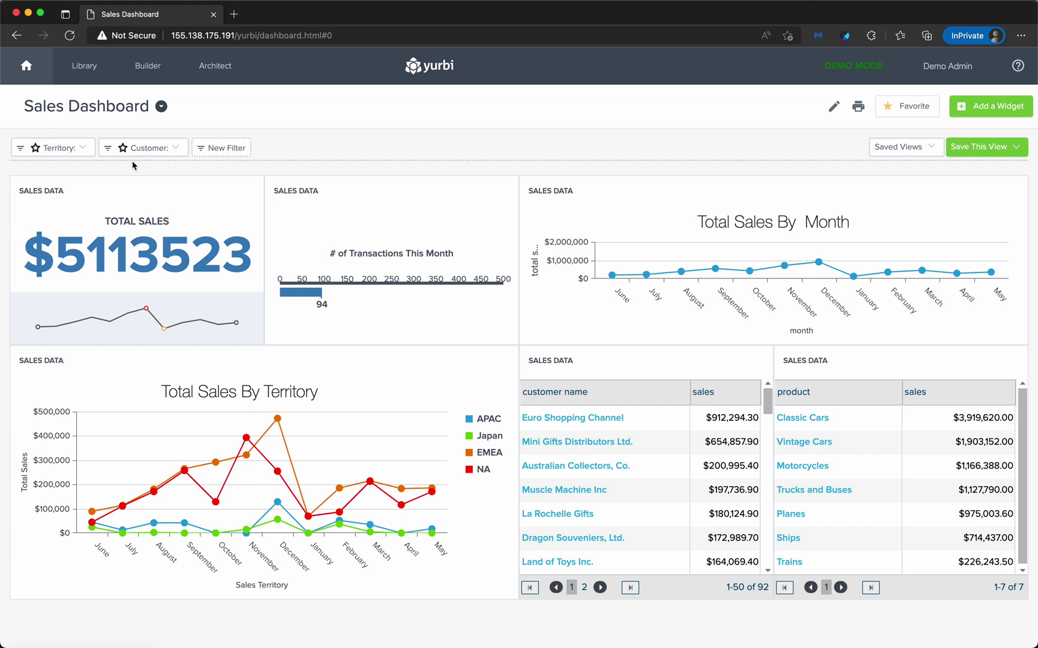
# - Filter the dashboard by the Japan territory and the customer Dragon Souveniers, Ltd
pyautogui.click(81, 149)
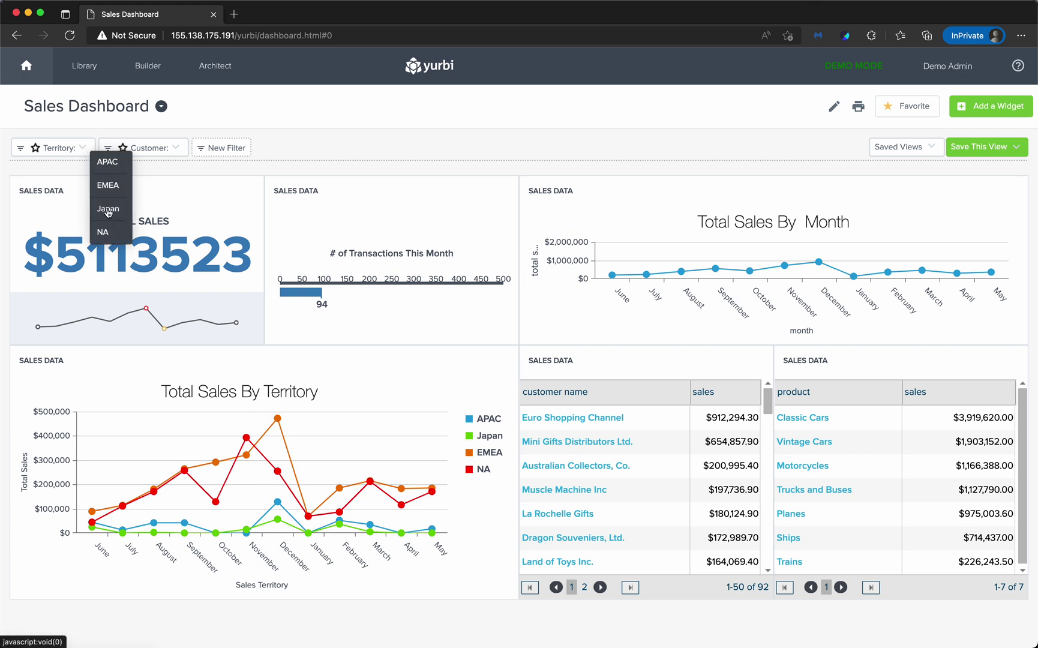
pyautogui.click(108, 210)
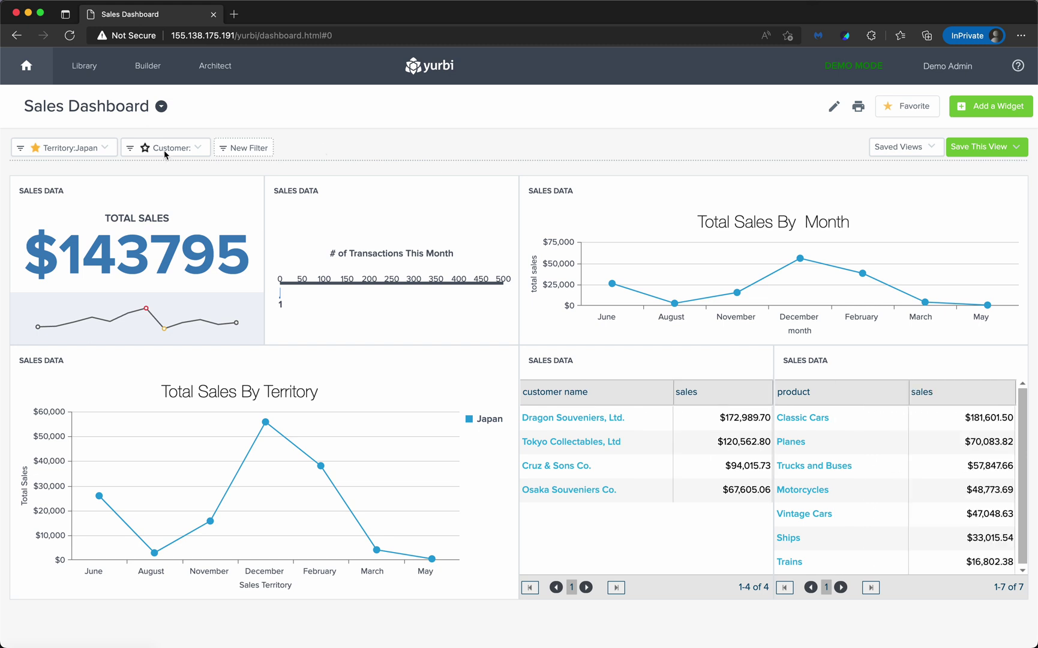
pyautogui.click(200, 150)
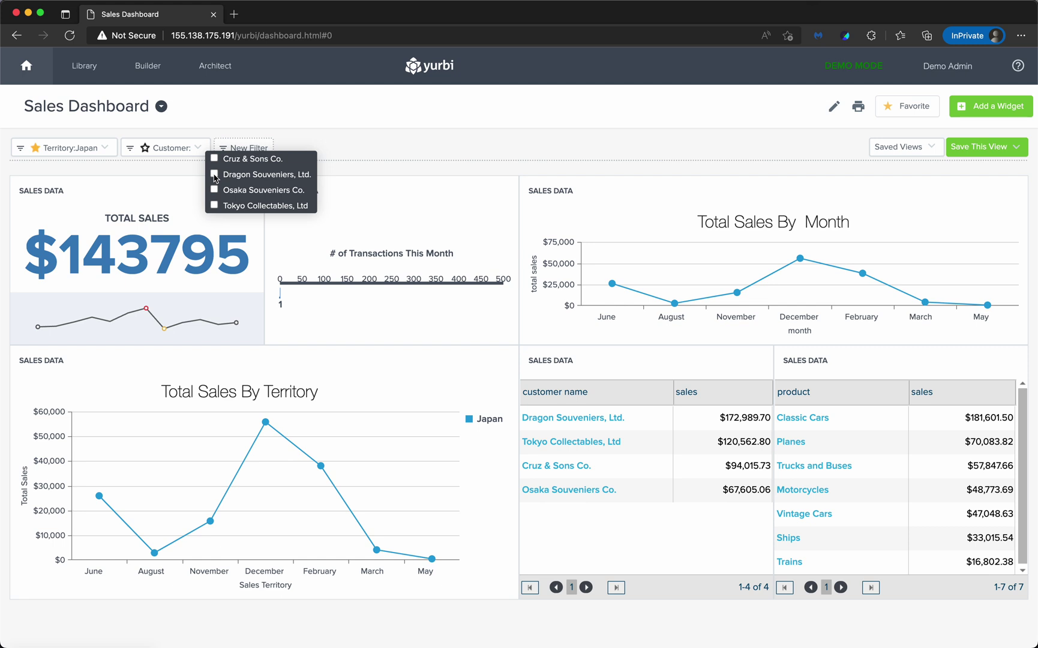
pyautogui.click(214, 174)
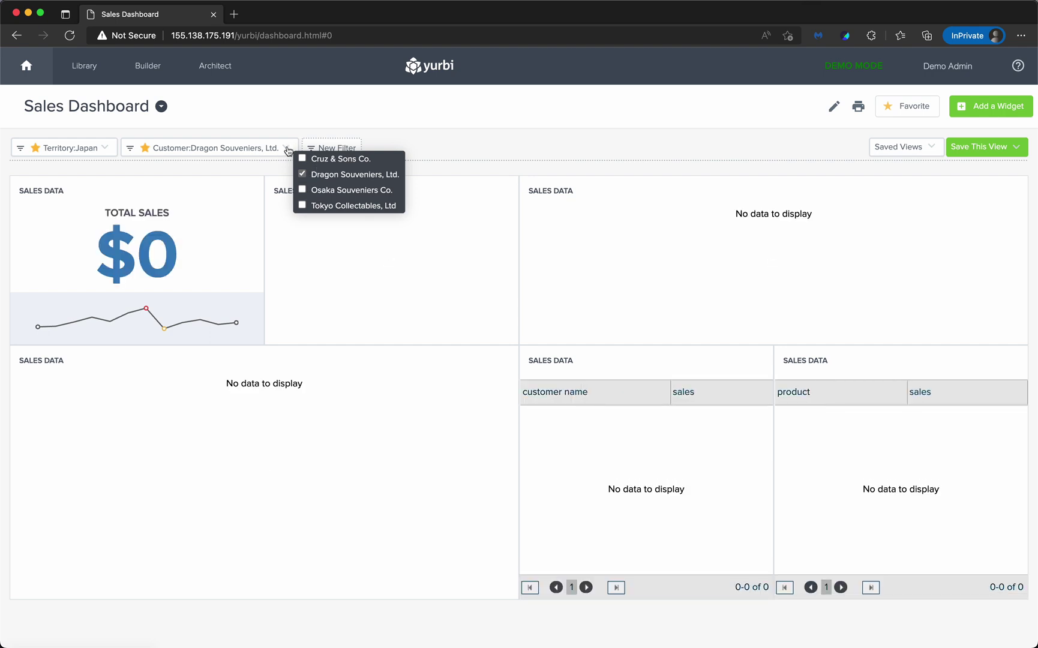
pyautogui.click(287, 149)
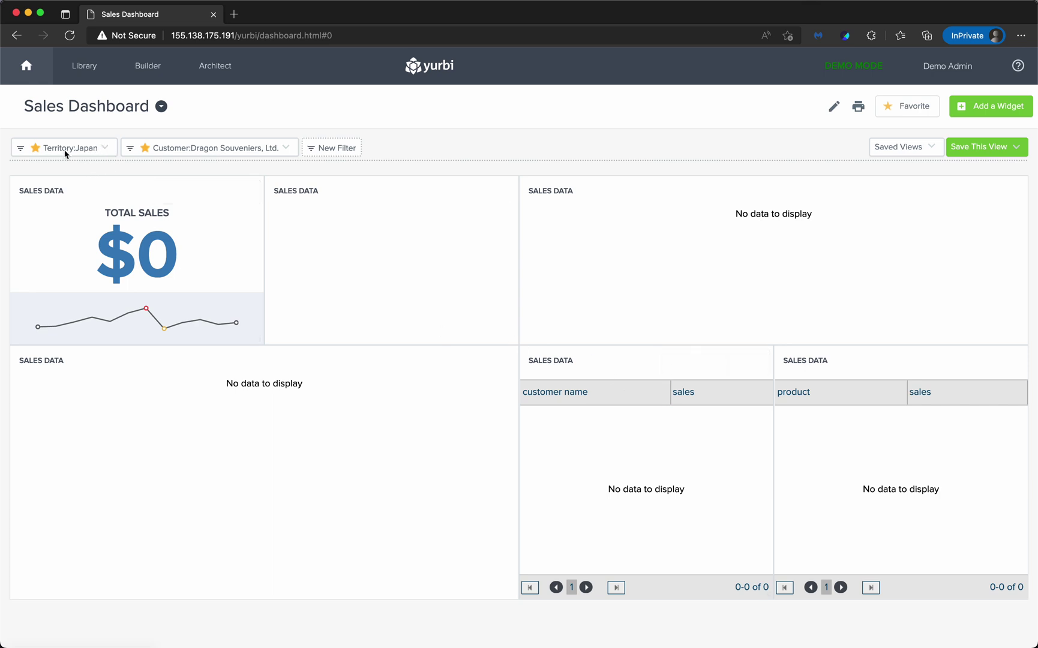
# - Switch the Territory filter to APAC and check which customers the Customer filter offers
pyautogui.click(106, 150)
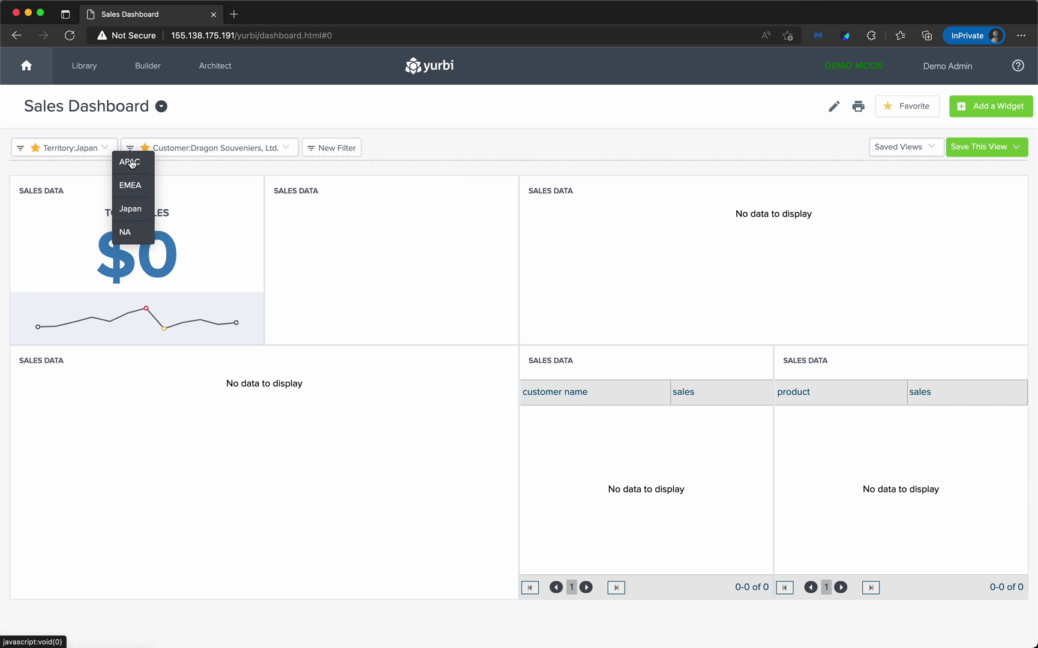
pyautogui.click(130, 162)
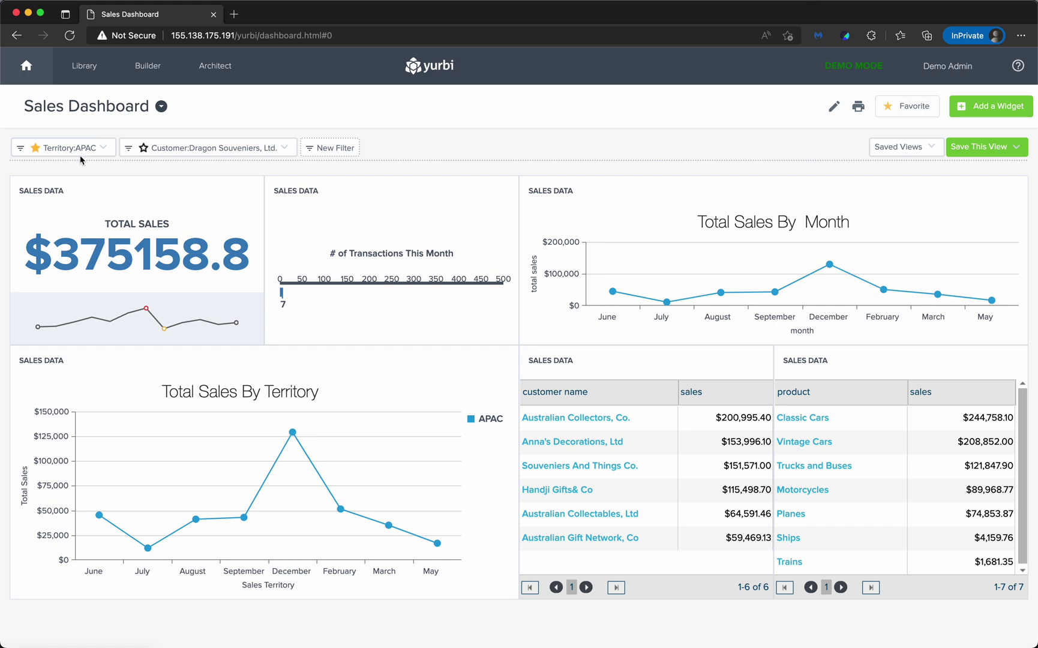
pyautogui.click(286, 148)
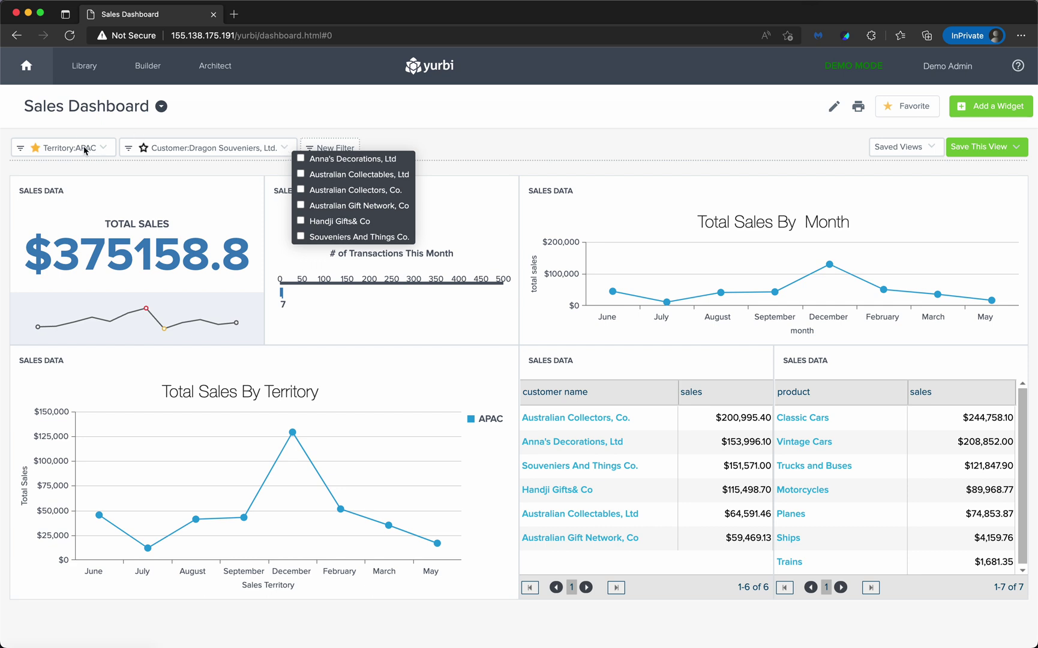
pyautogui.click(287, 150)
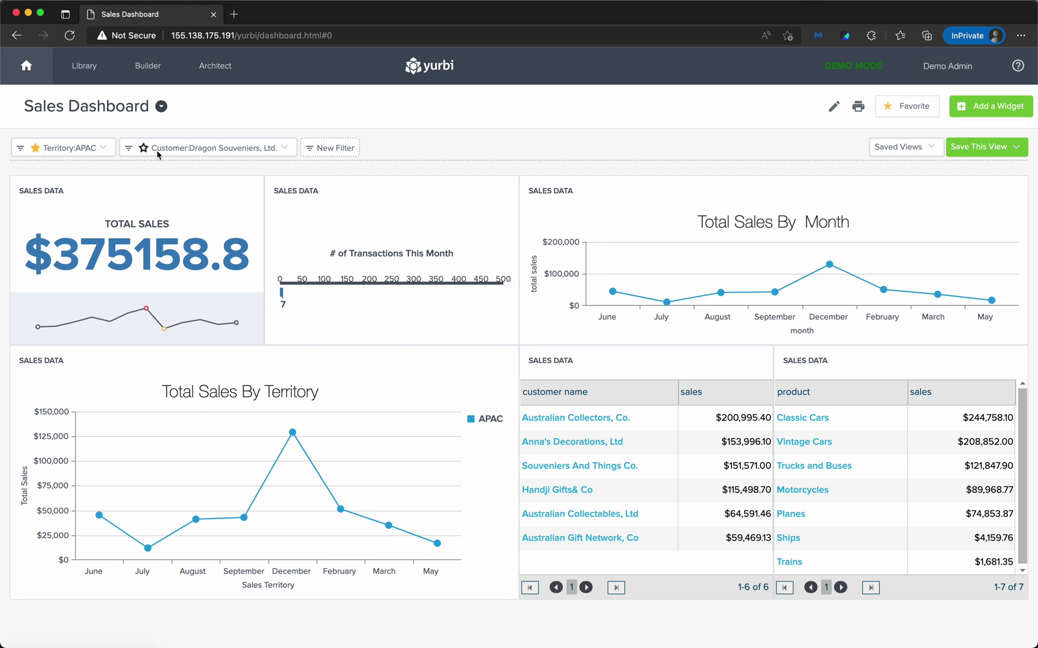
# - Set the Territory filter's index to 2 so it follows the Customer filter, and save it
pyautogui.click(22, 150)
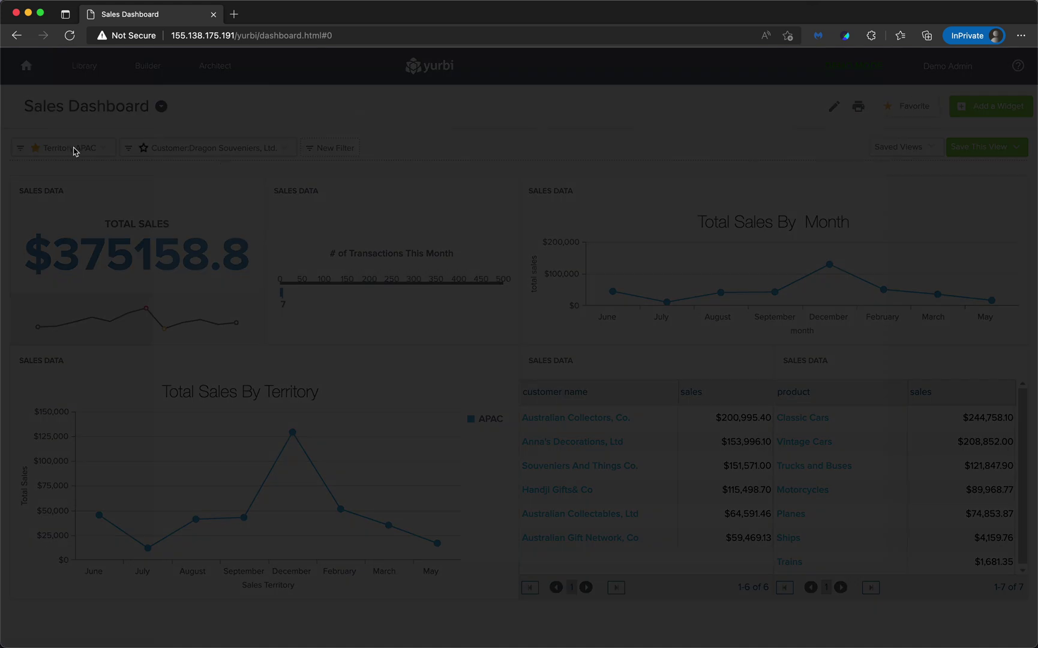
pyautogui.moveTo(696, 144); pyautogui.dragTo(670, 142)
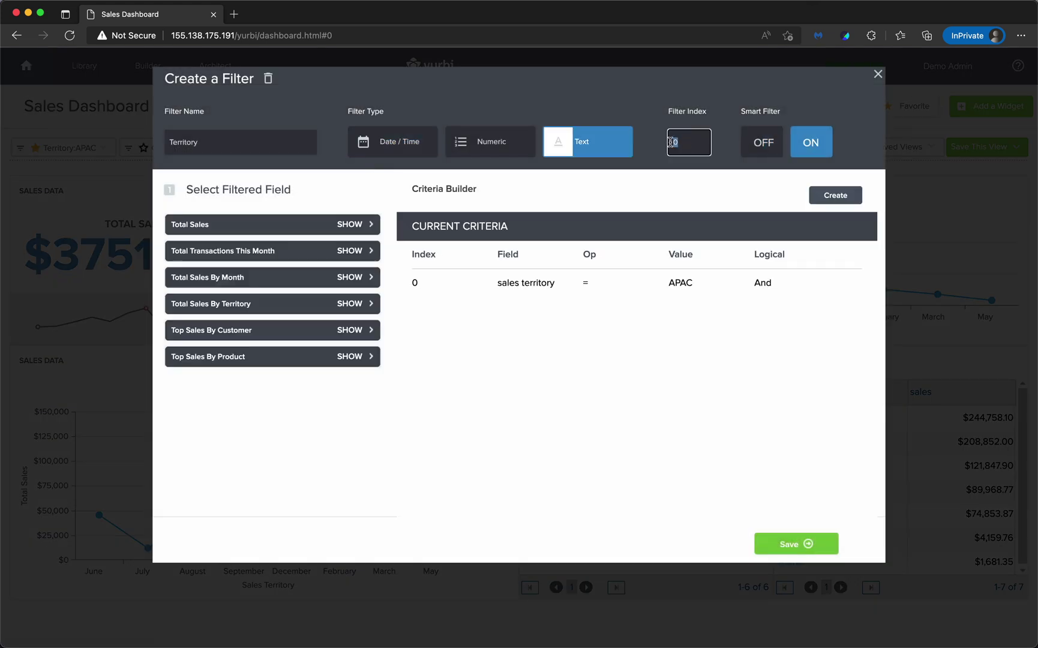
pyautogui.write('2')
pyautogui.click(807, 547)
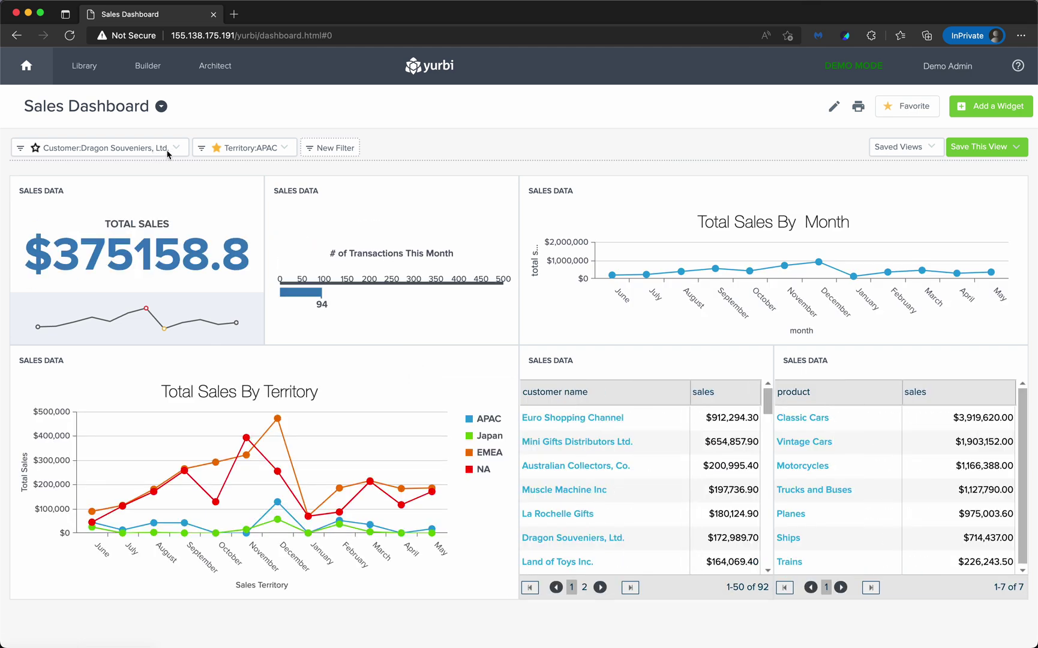
# - Set the Customer filter to Atelier graphique and check which territories the Territory filter offers
pyautogui.click(177, 149)
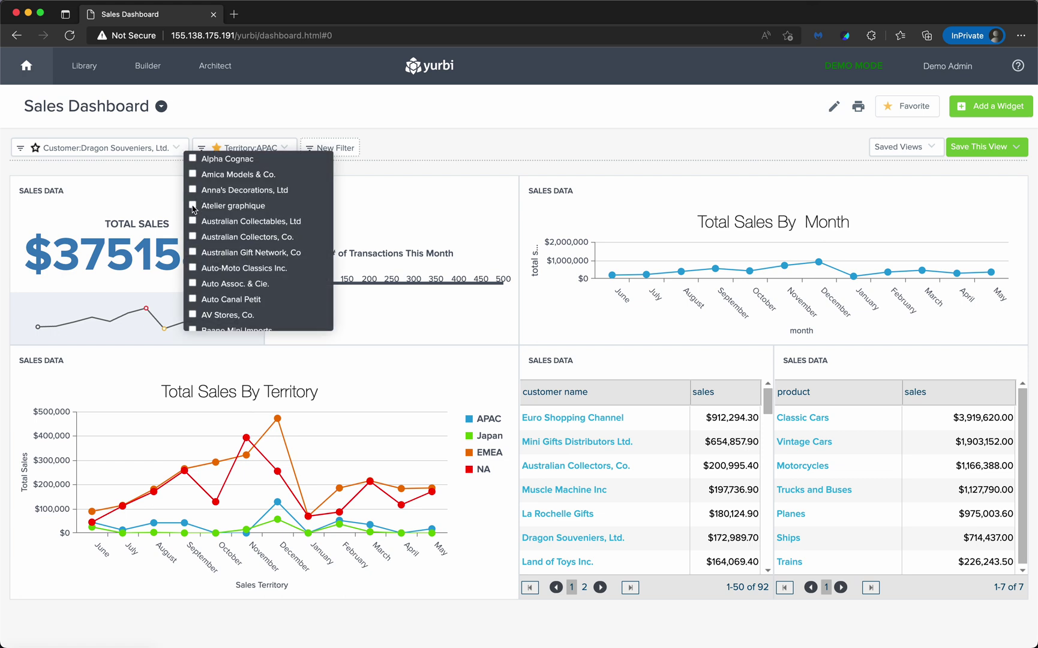
pyautogui.click(192, 206)
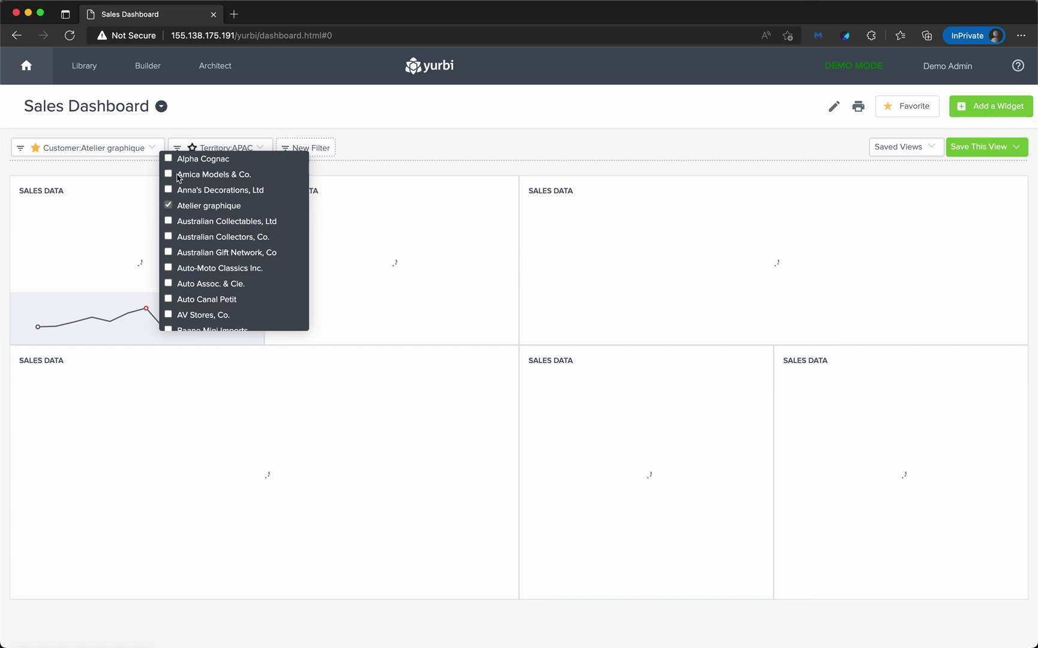
pyautogui.click(153, 155)
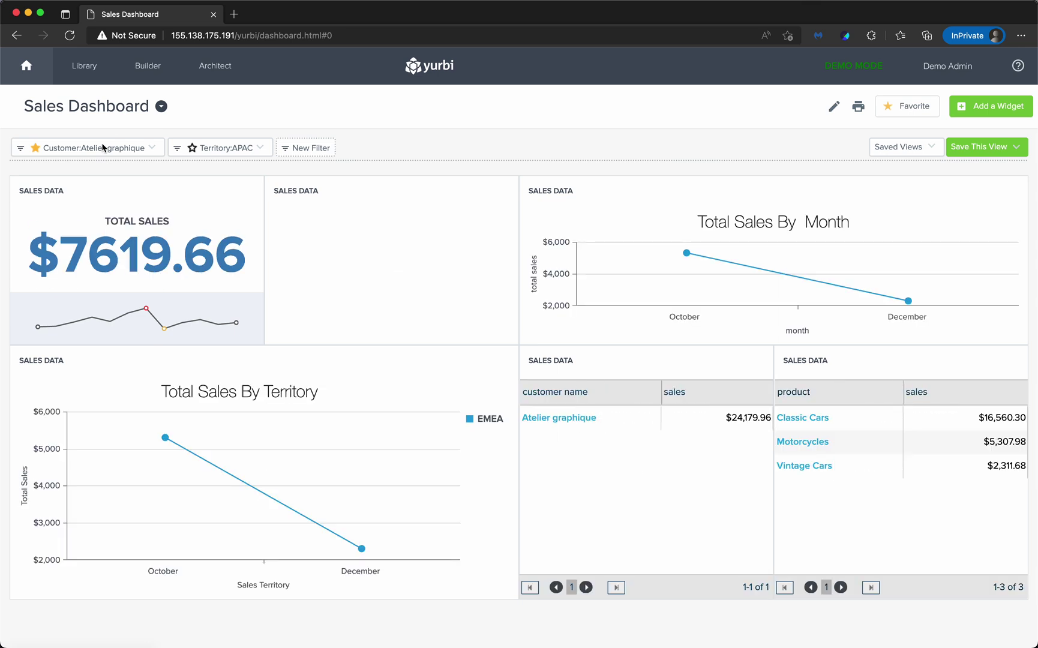
pyautogui.click(263, 149)
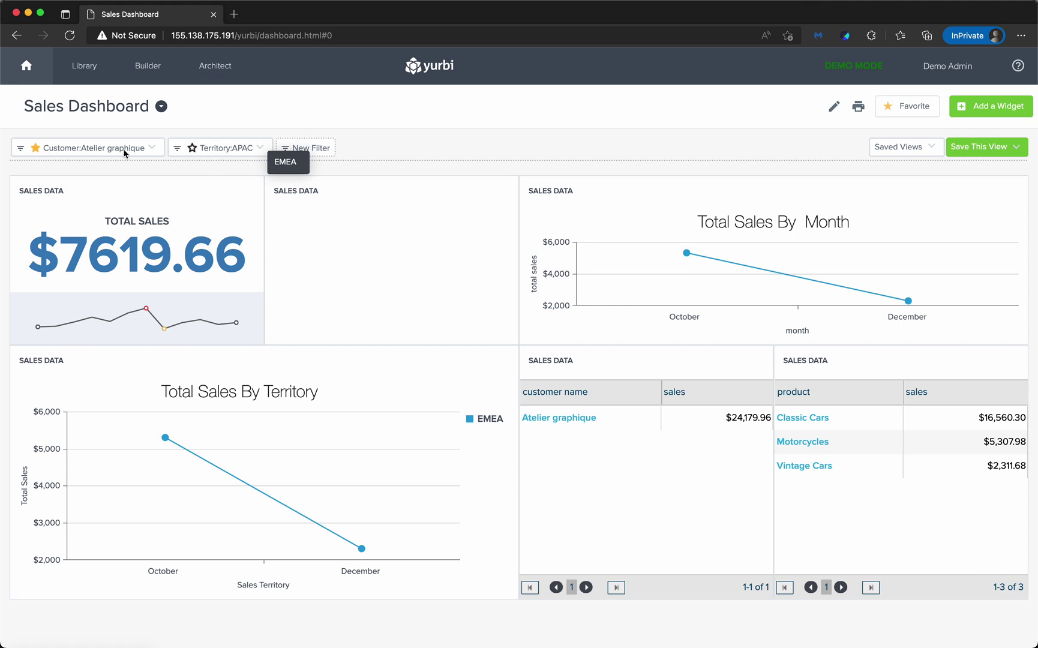
pyautogui.click(262, 148)
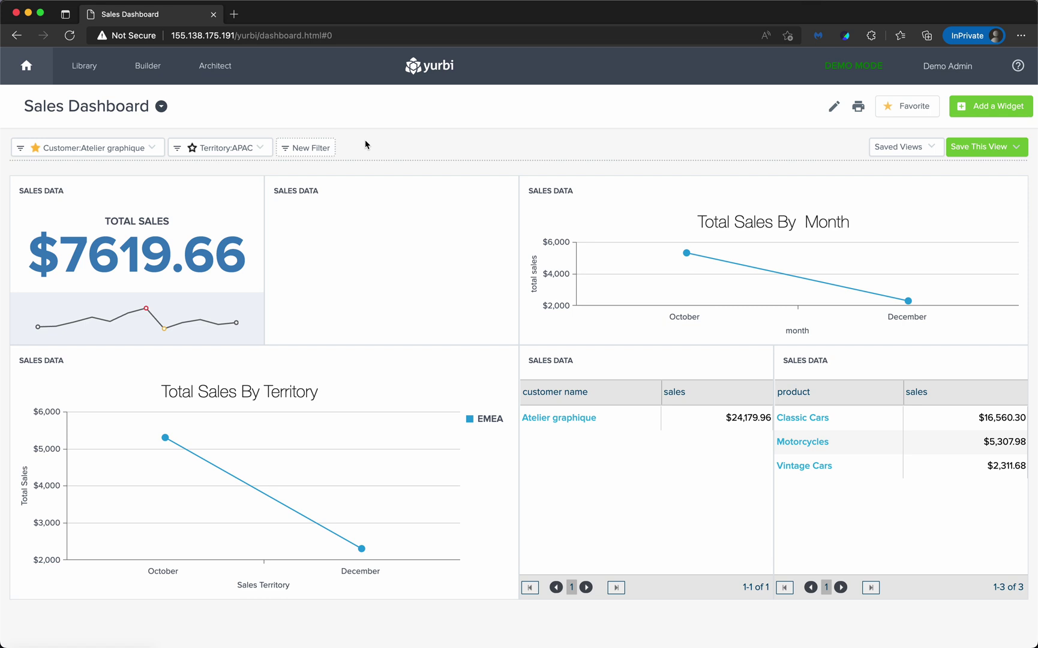
pyautogui.click(813, 4)
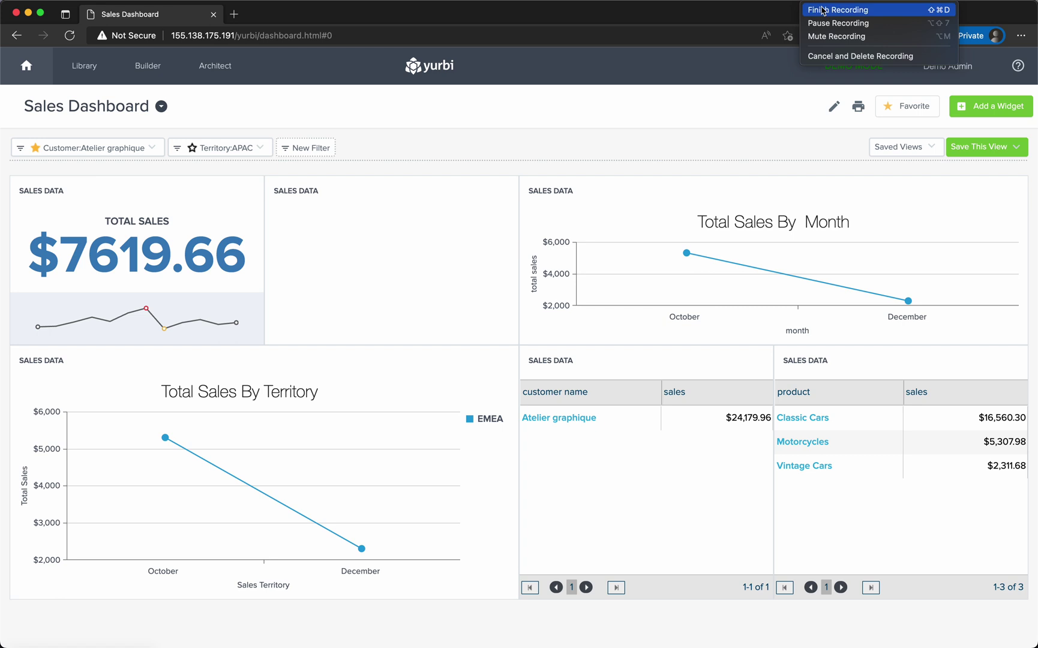